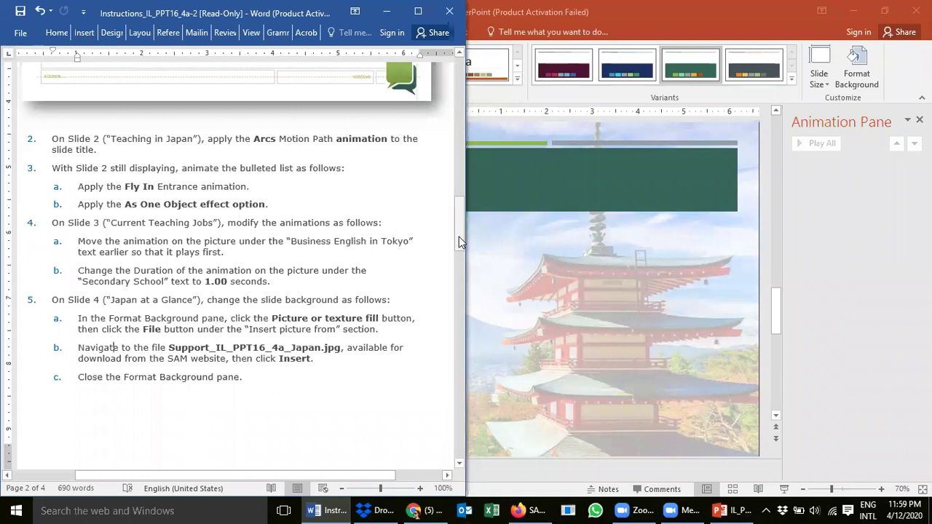
Read instructions 6 and 7 in the Word document, covering the Slide 5 revisions and the transitions
left_click_drag(459, 237, 453, 290)
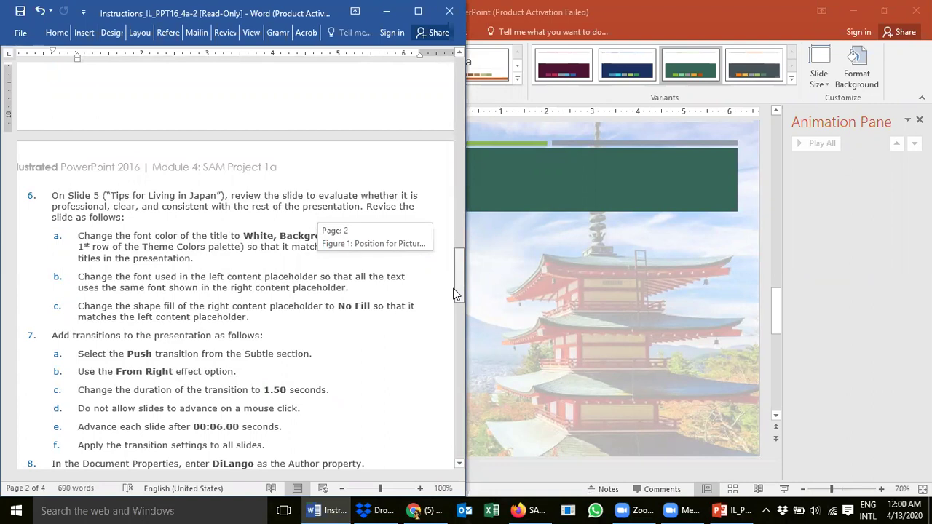
left_click_drag(453, 294, 453, 293)
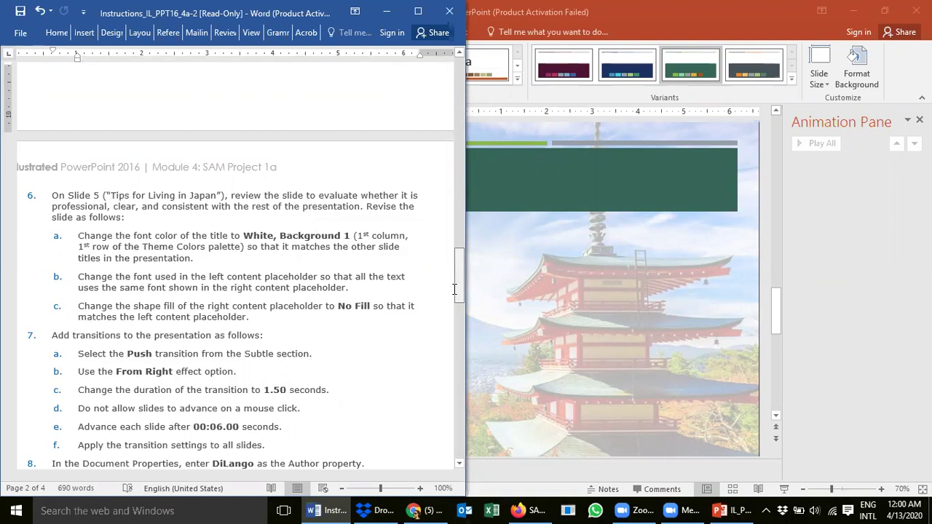
left_click(106, 197)
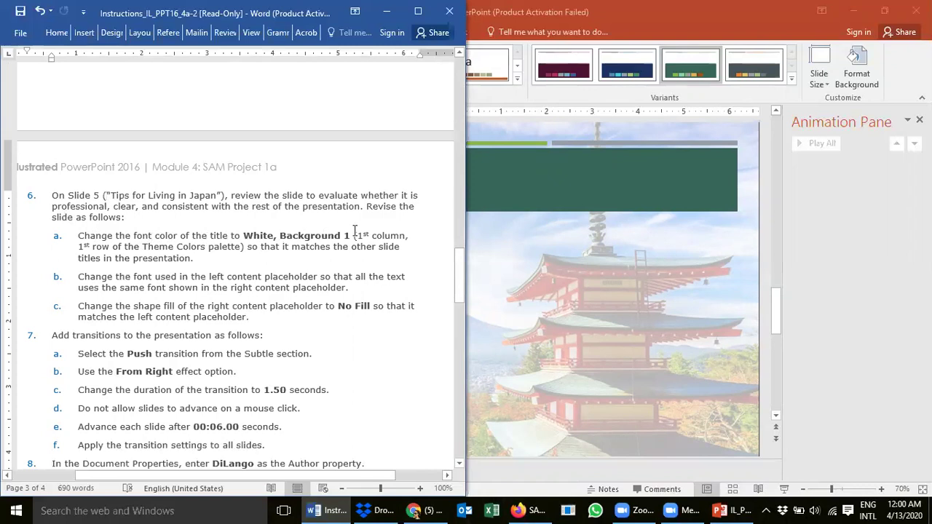
Switch to the PowerPoint presentation and compare the title formatting on slides 1 through 5
left_click(766, 256)
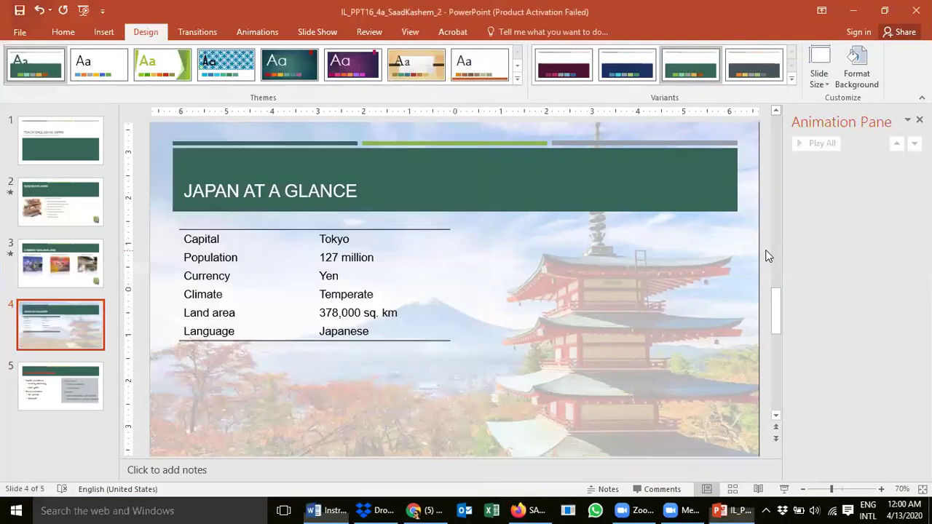
left_click(63, 395)
left_click(66, 337)
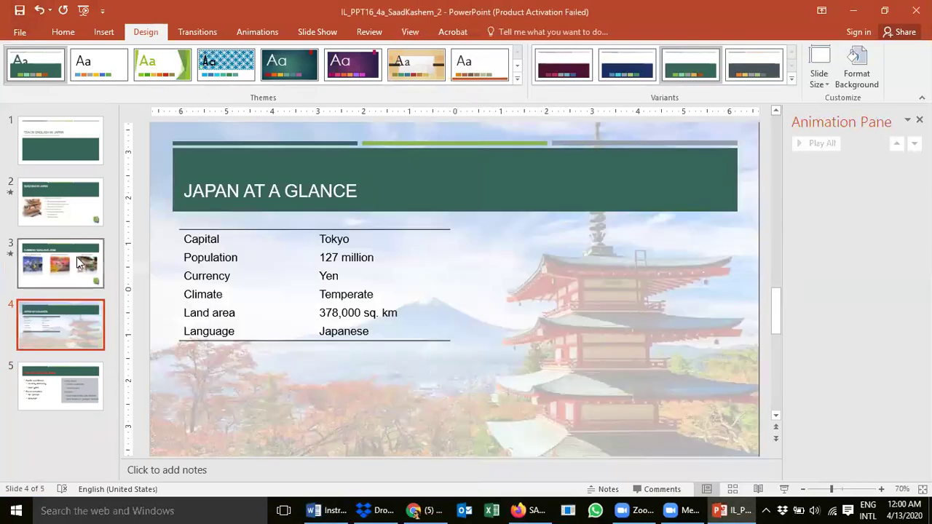
left_click(78, 261)
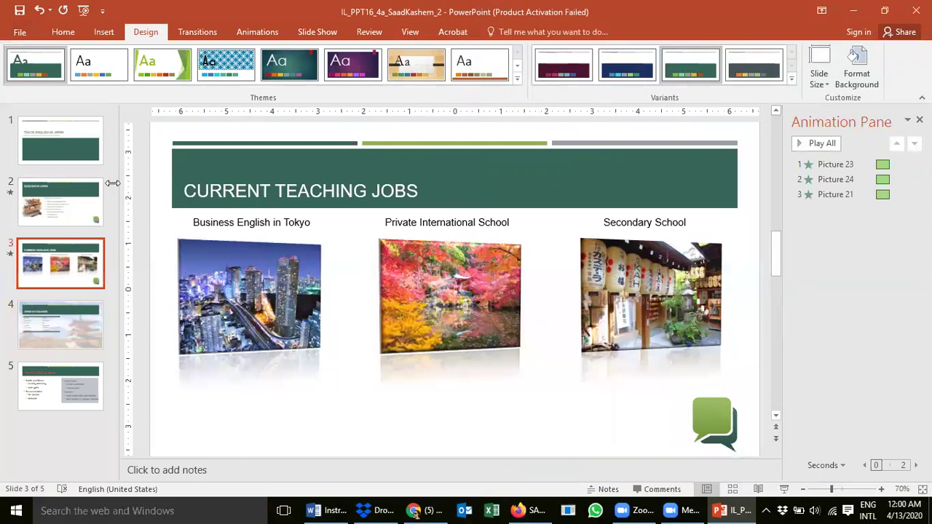
left_click(63, 202)
left_click(77, 141)
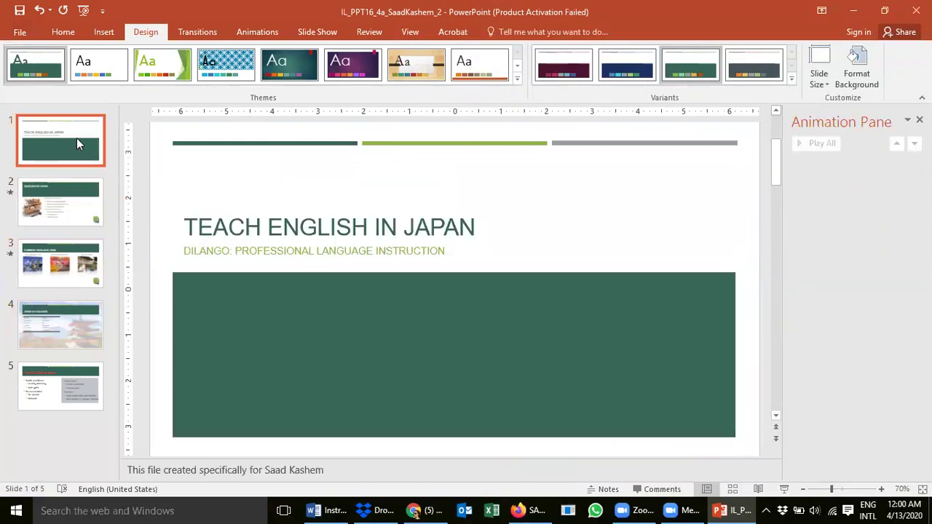
left_click(78, 212)
left_click(80, 268)
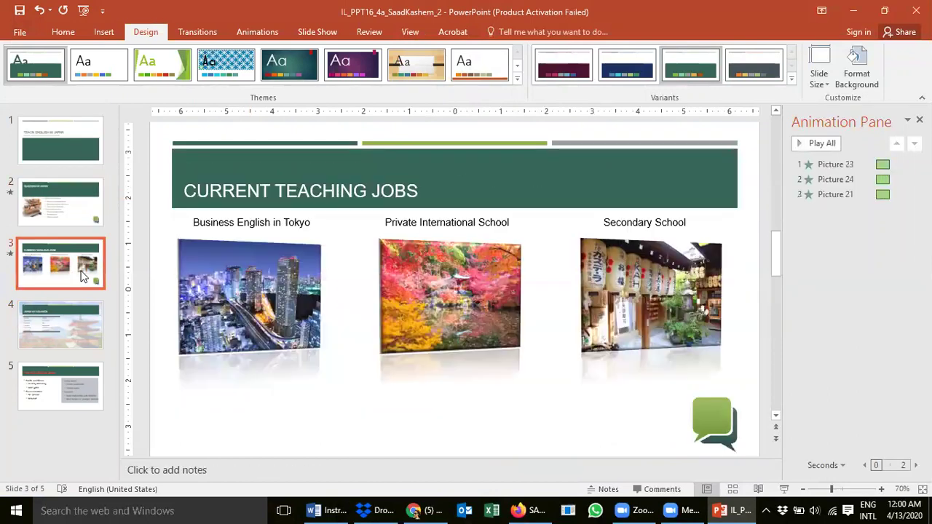
left_click(92, 316)
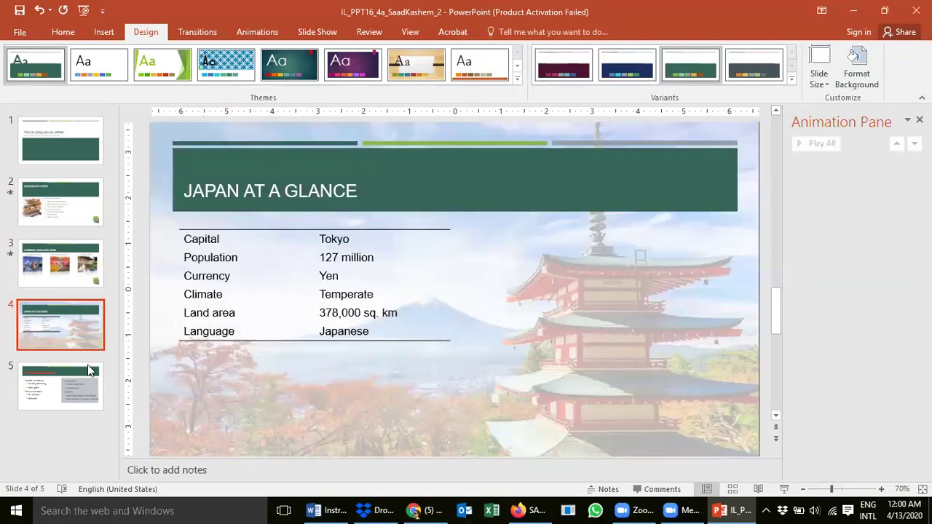
left_click(87, 370)
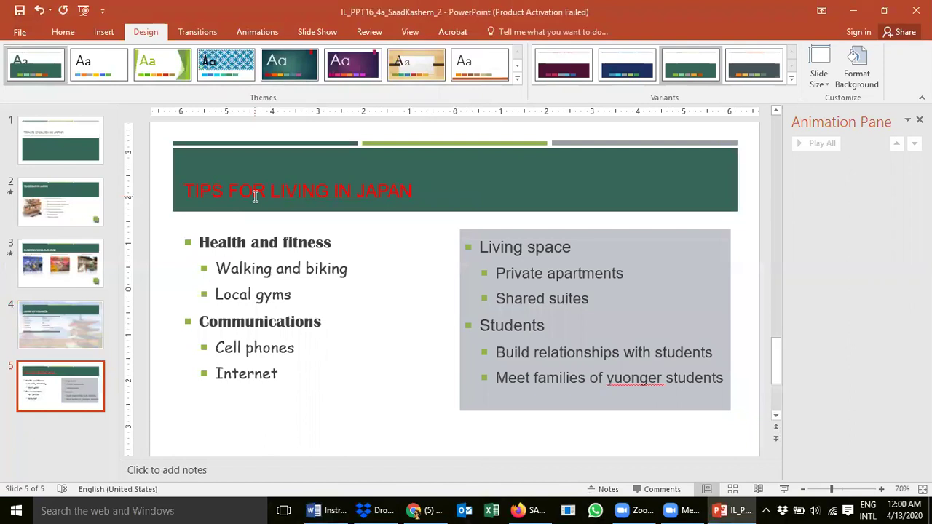
left_click(96, 322)
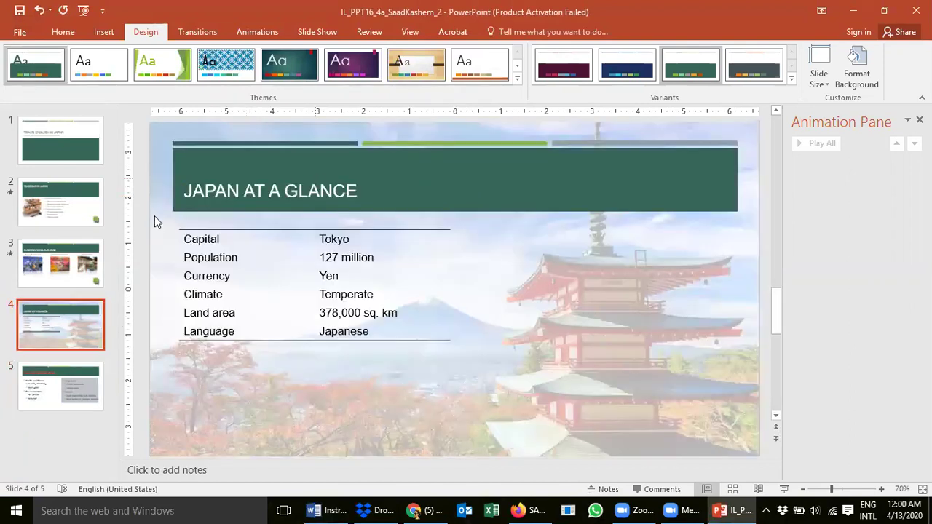
Set the font color of the Slide 5 title "Tips for Living in Japan" to White, Background 1
left_click(77, 386)
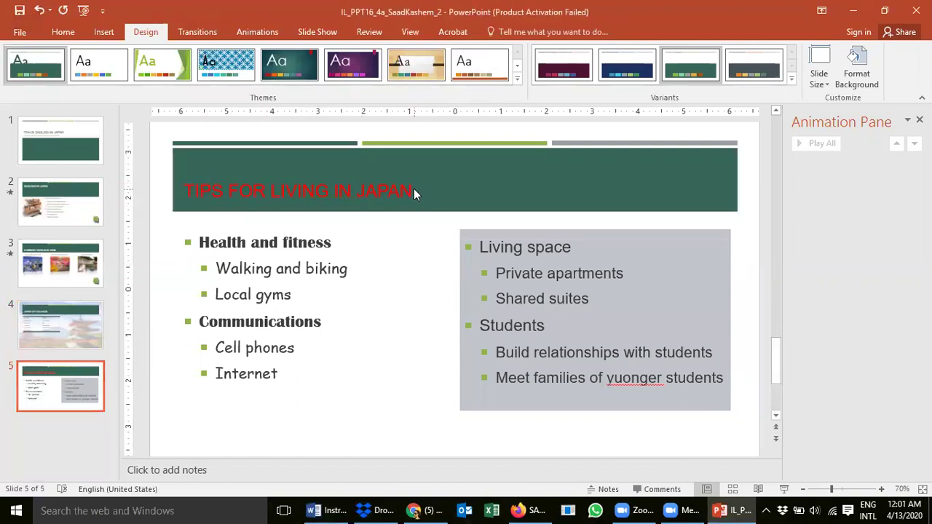
left_click_drag(414, 189, 204, 198)
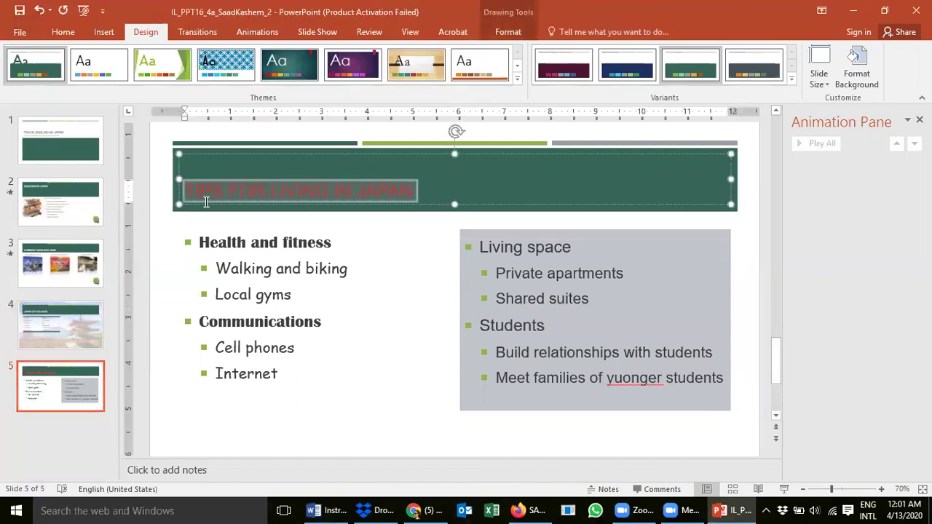
left_click(63, 32)
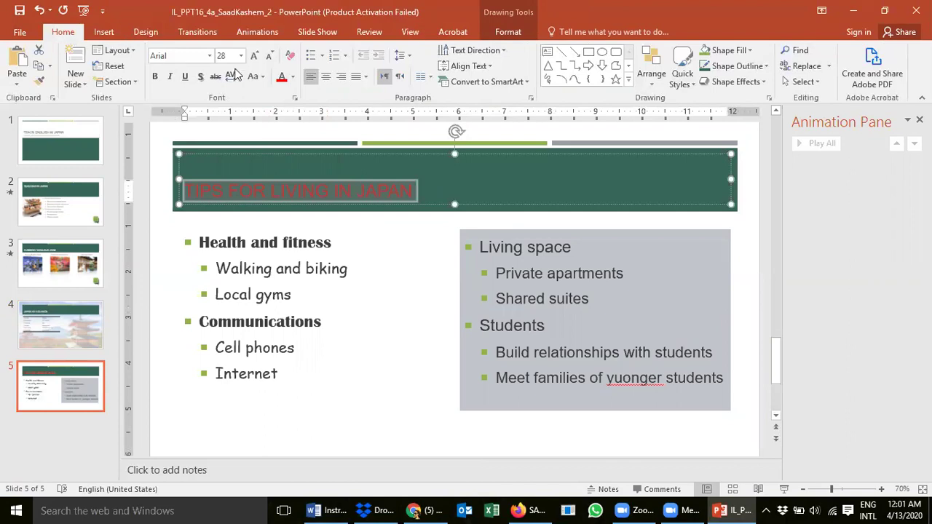
left_click(290, 78)
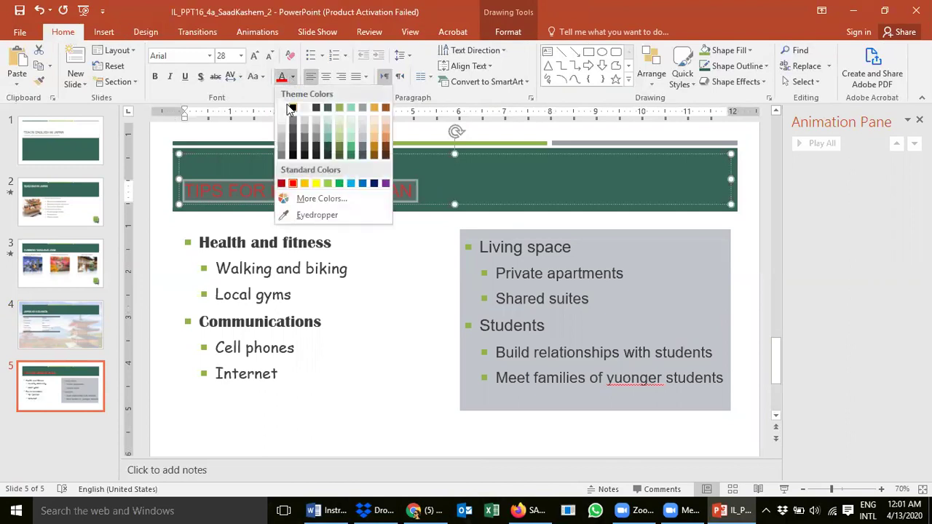
left_click(286, 113)
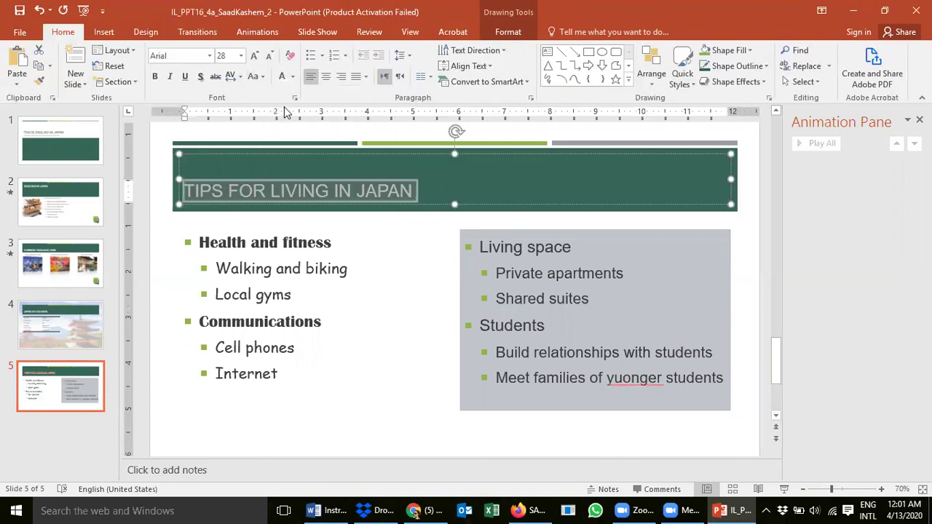
right_click(331, 191)
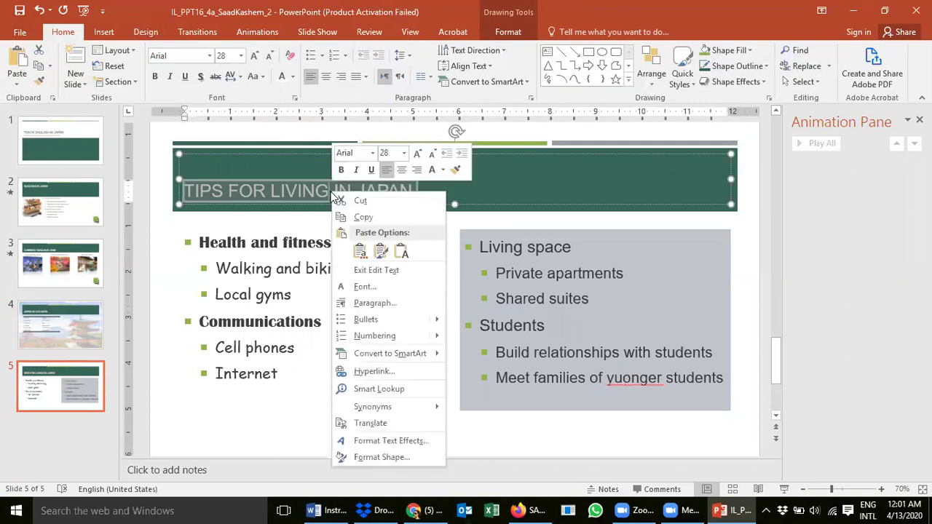
left_click(376, 304)
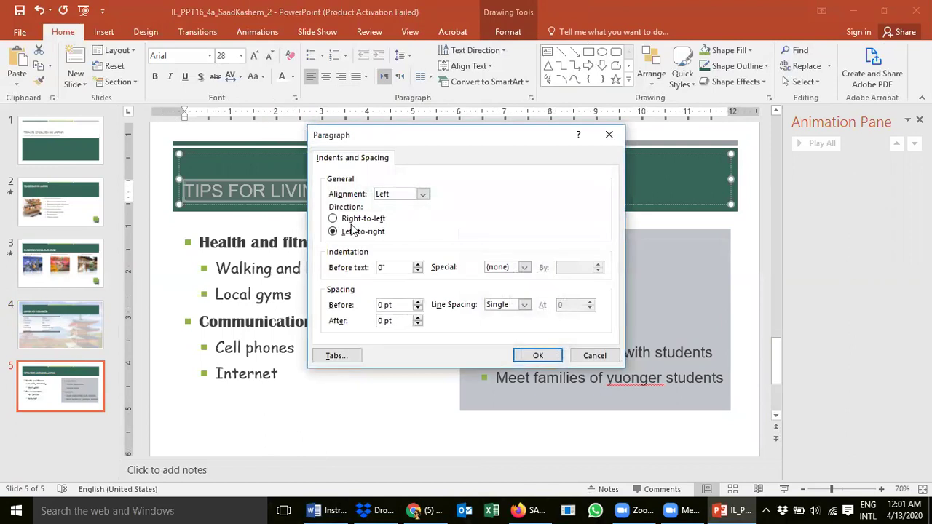
left_click(593, 351)
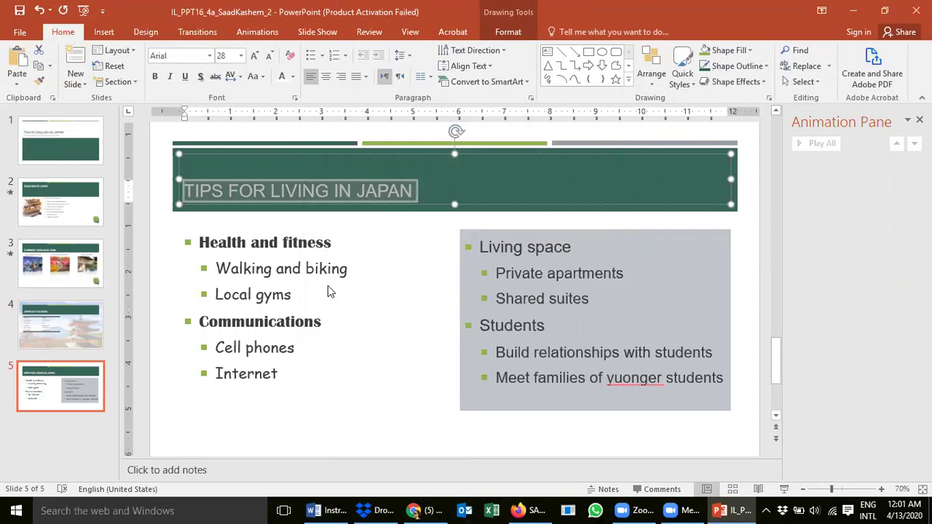
Read instruction 6b in Word and compare the fonts used in the two content placeholders on Slide 5 in PowerPoint
key("alt+Tab")
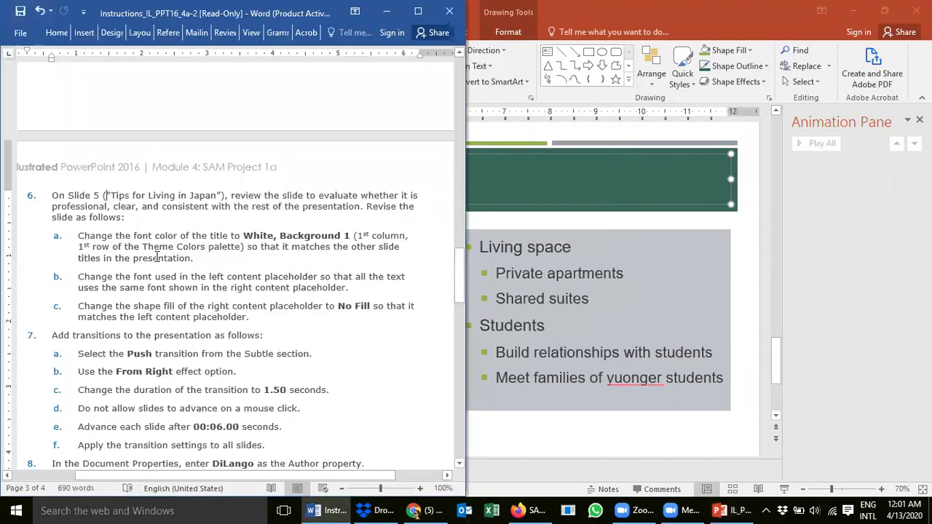
left_click(88, 278)
left_click(243, 277)
left_click(610, 297)
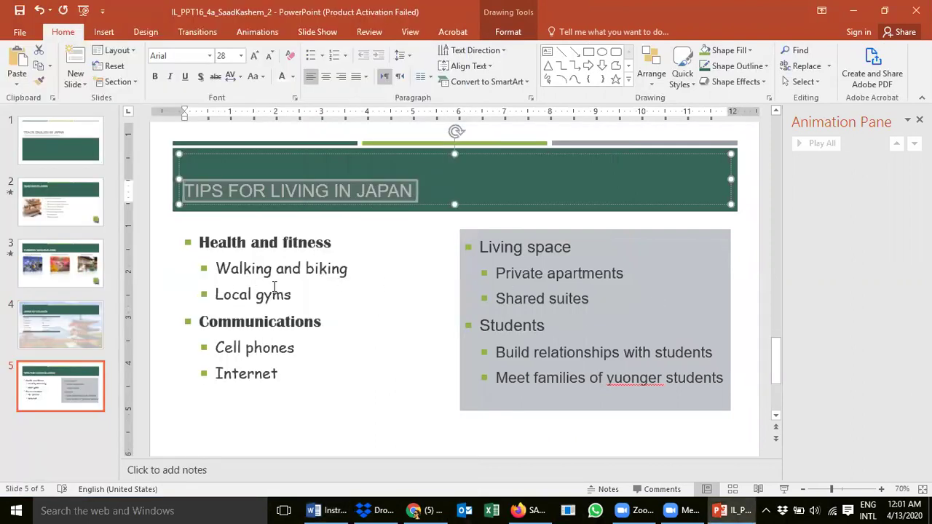
key("alt+Tab")
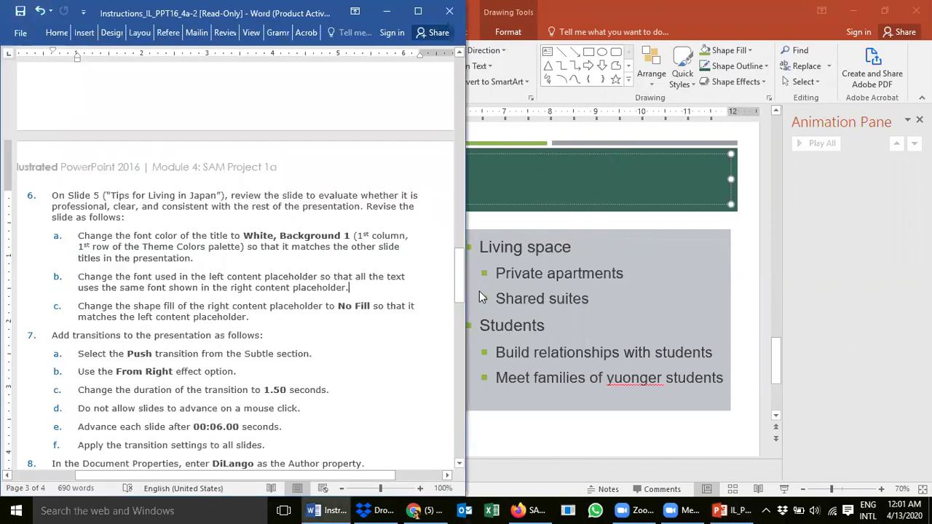
key("alt+Tab")
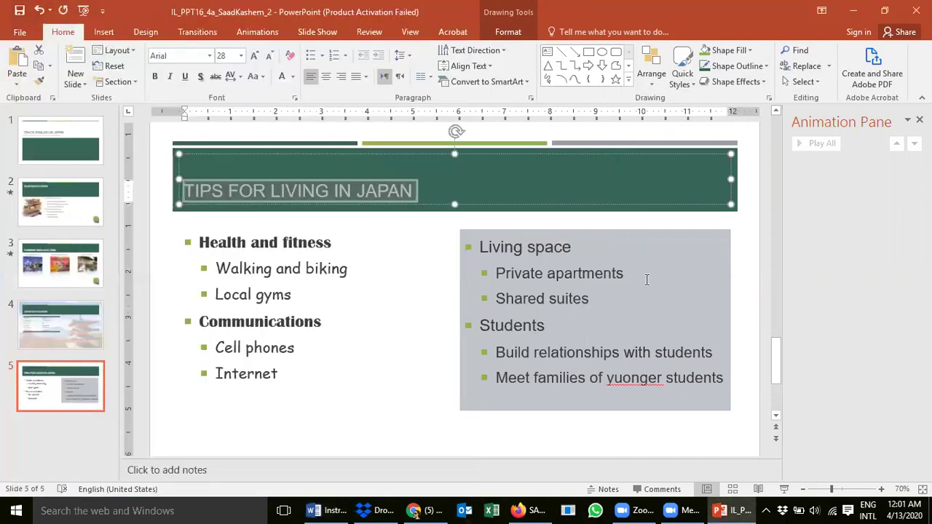
left_click(347, 269)
left_click(568, 248)
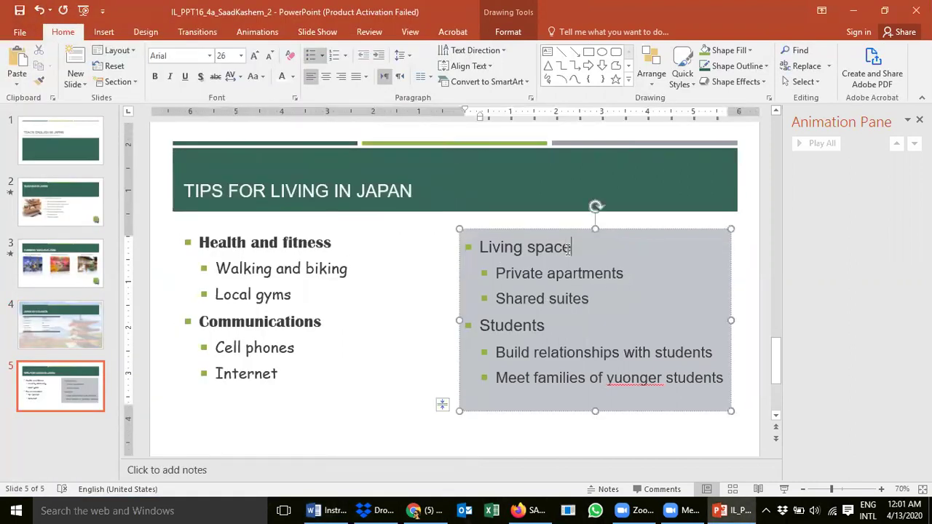
left_click(375, 263)
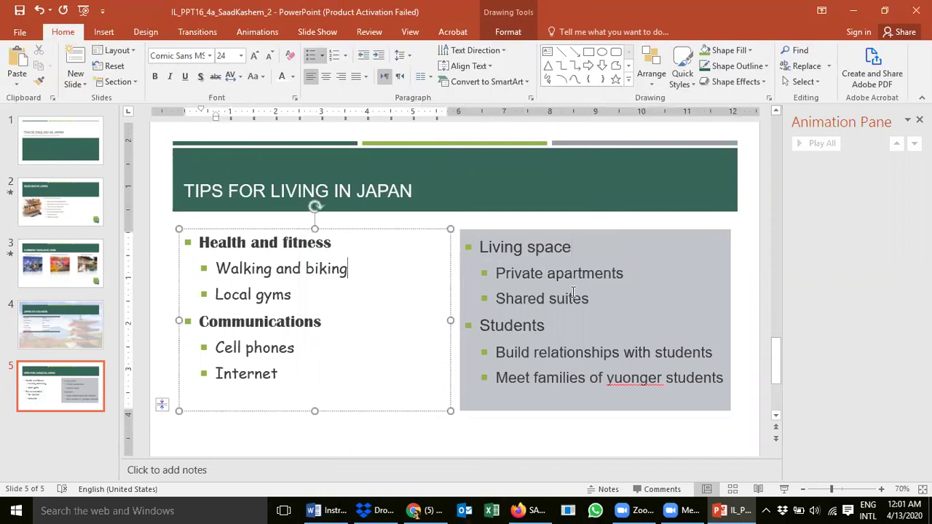
left_click(233, 294)
left_click(529, 271)
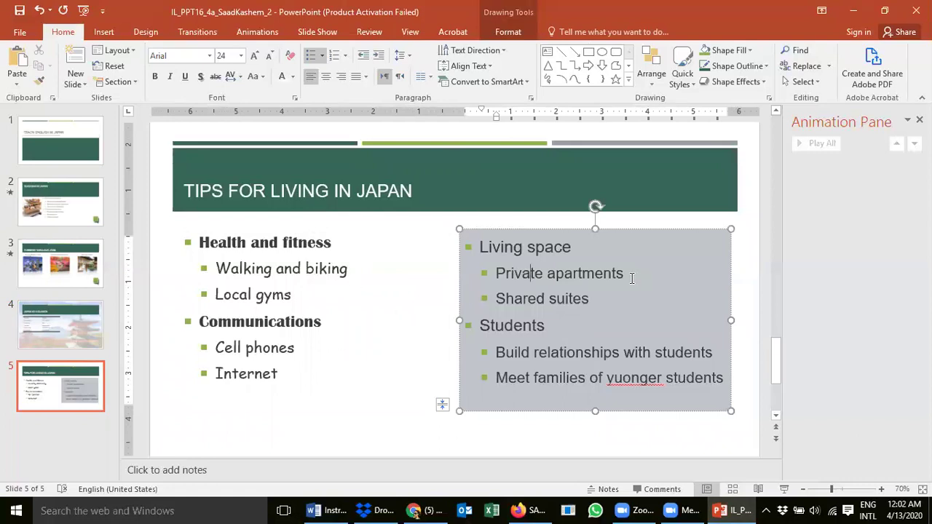
Set the font of all text in Slide 5's left content placeholder to Arial
left_click(298, 374)
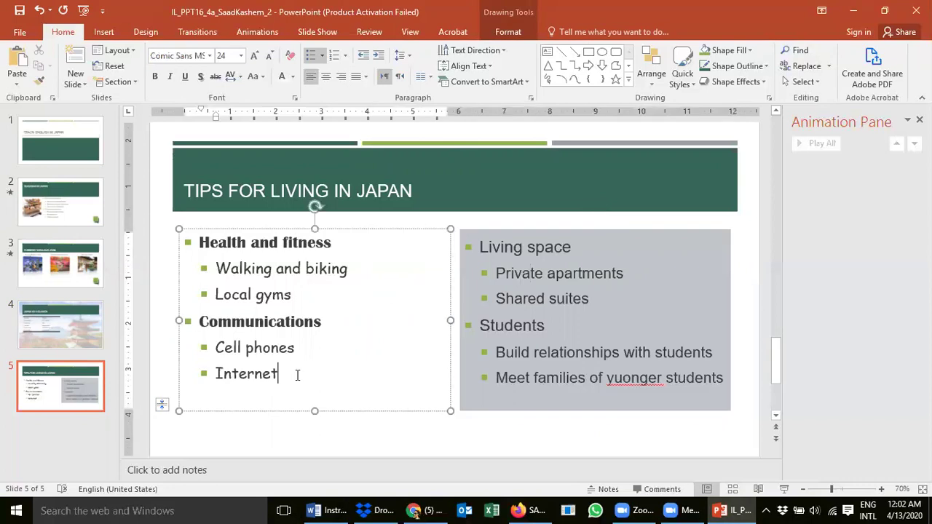
mouse_move(297, 374)
left_mouse_down()
mouse_move(216, 323)
mouse_move(182, 248)
left_mouse_up()
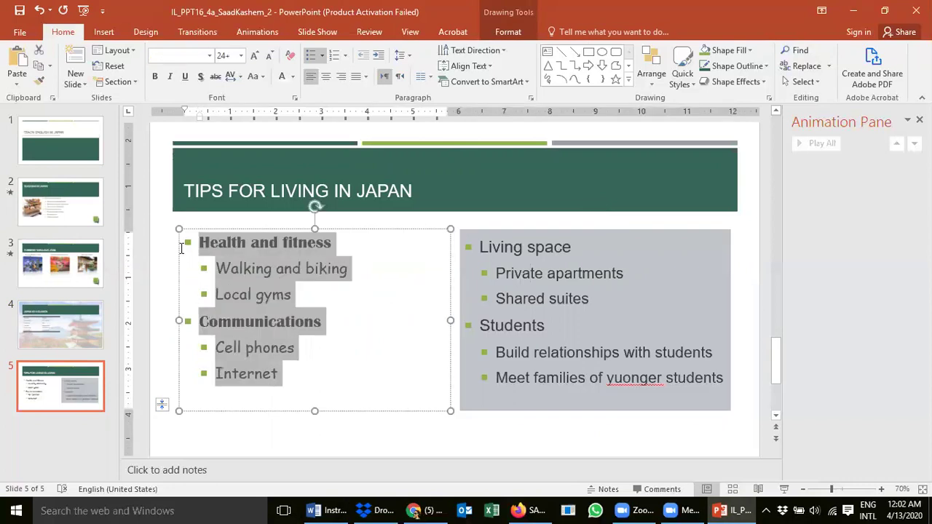
left_click(209, 58)
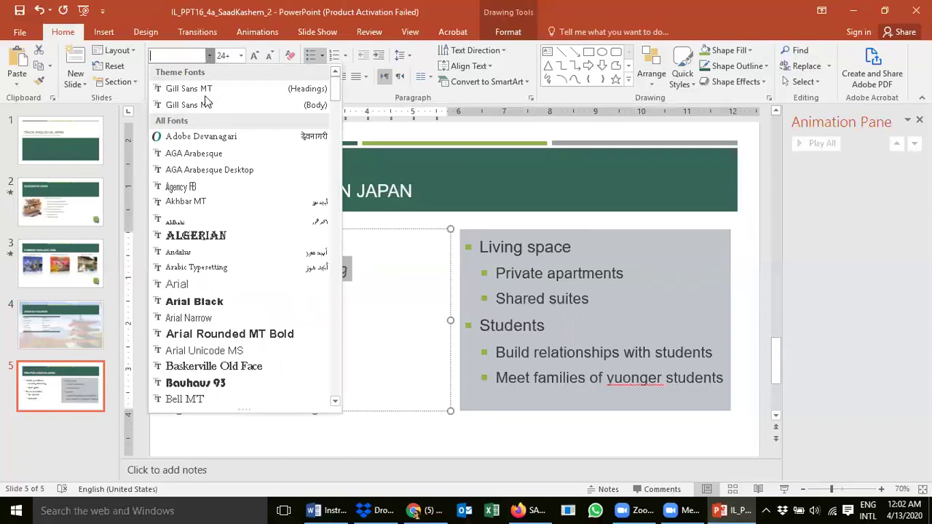
left_click(195, 284)
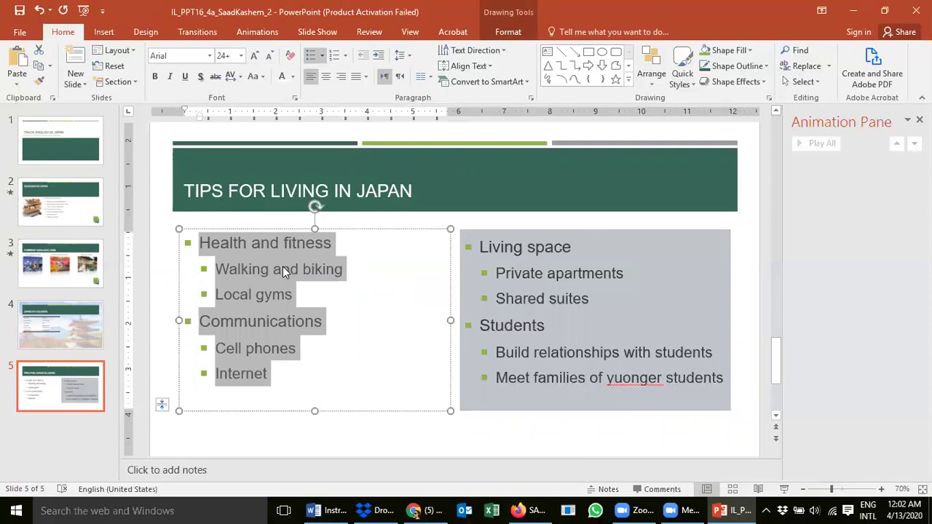
Check that the left and right content placeholders on Slide 5 use the same font
left_click(453, 291)
left_click(512, 284)
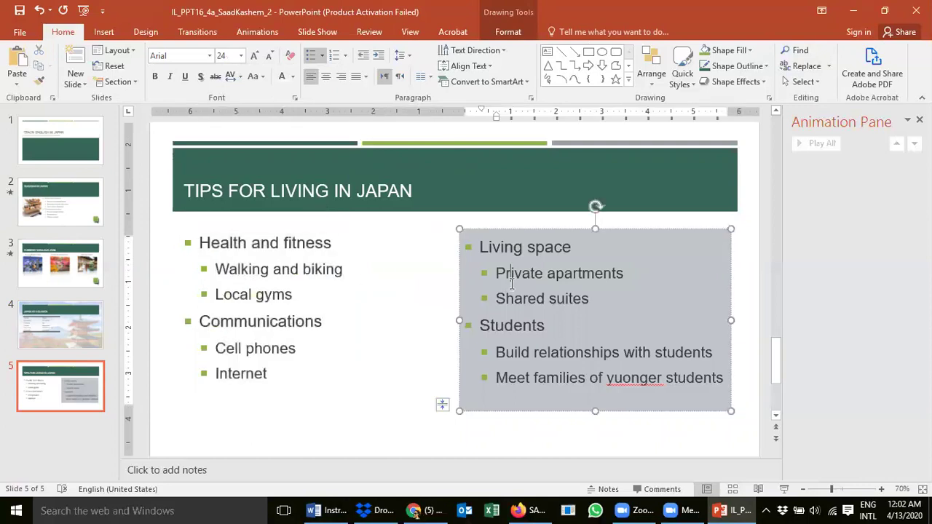
left_click(303, 280)
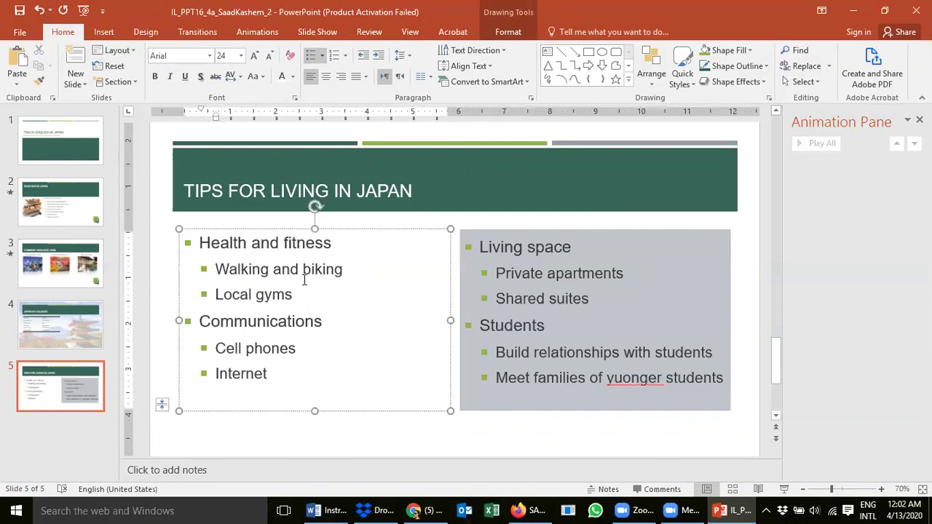
left_click(562, 262)
left_click(276, 266)
Fill the right content placeholder on Slide 5 with White, Background 1
key("alt+Tab")
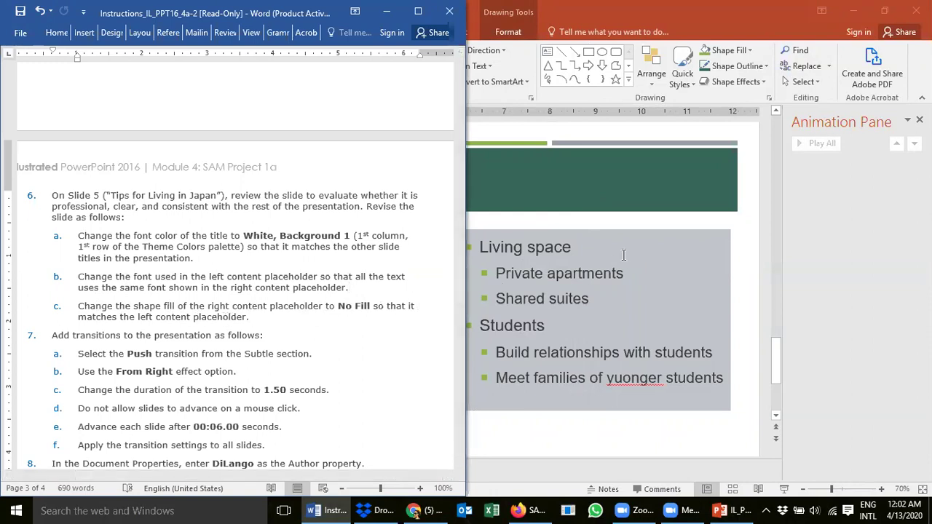
key("alt+Tab")
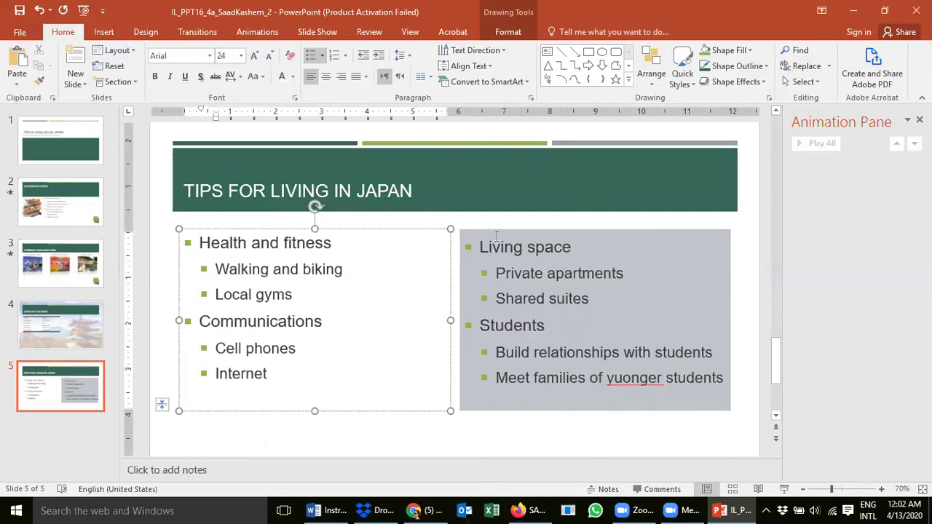
left_click(645, 249)
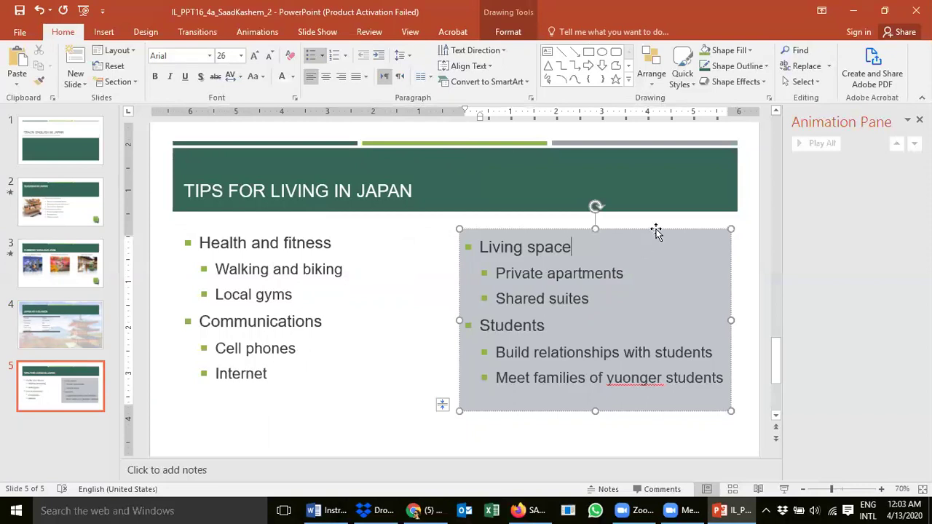
left_click(656, 232)
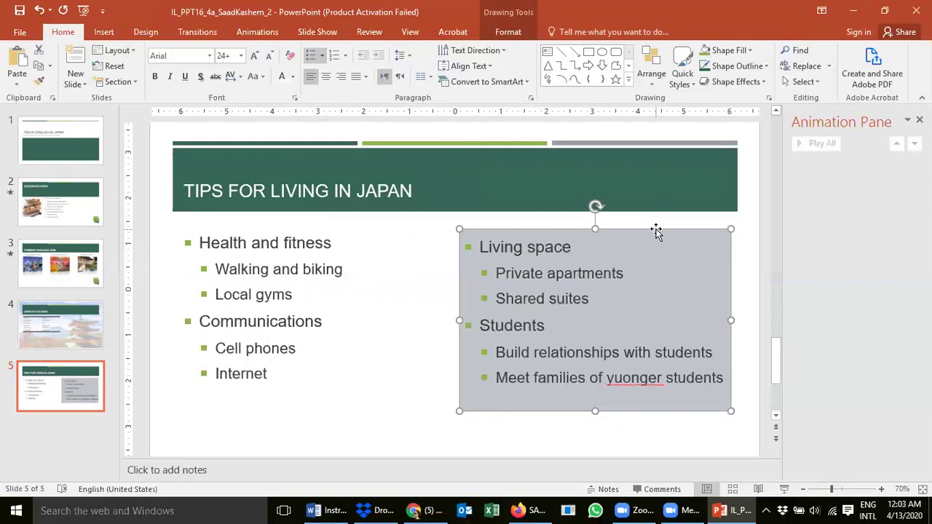
left_click(751, 53)
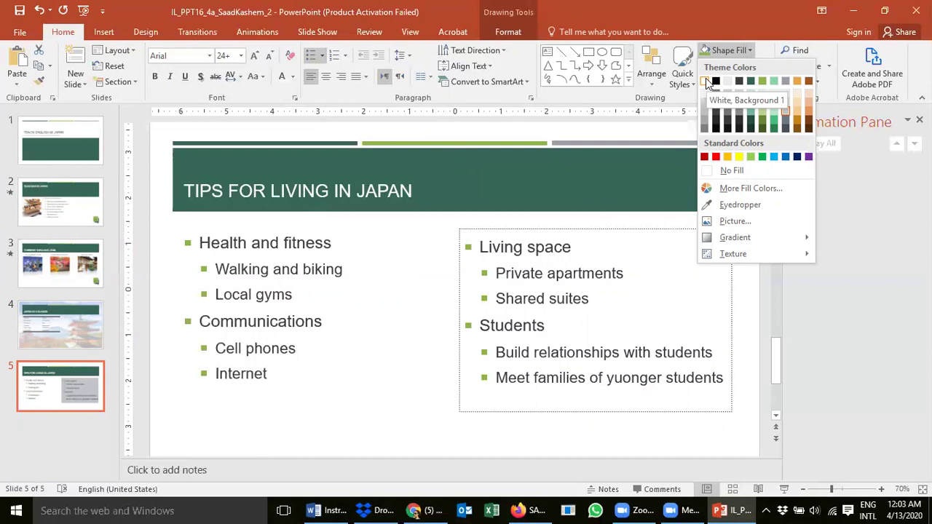
left_click(705, 82)
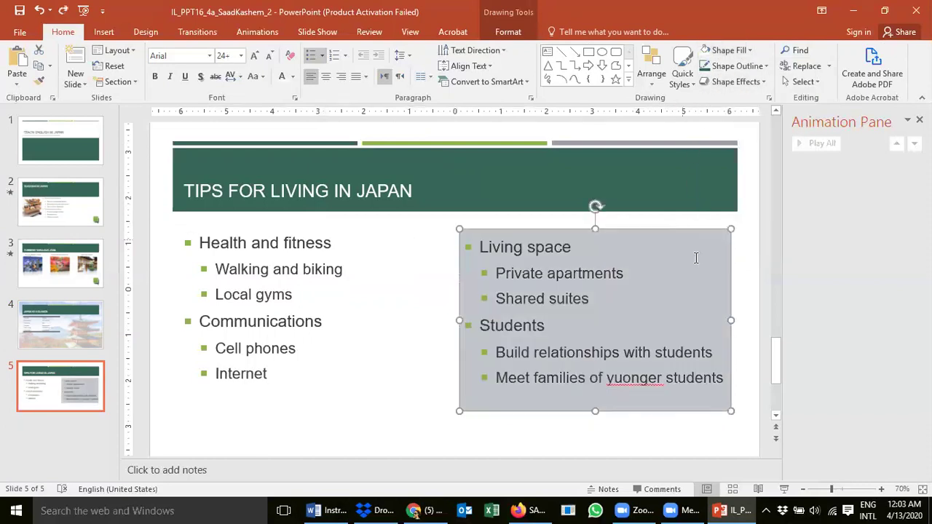
left_click(692, 254)
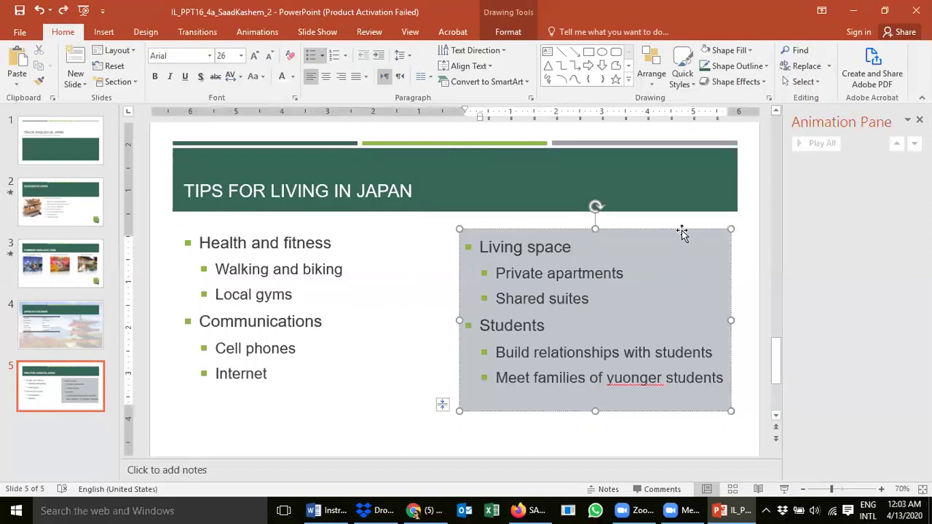
left_click(682, 232)
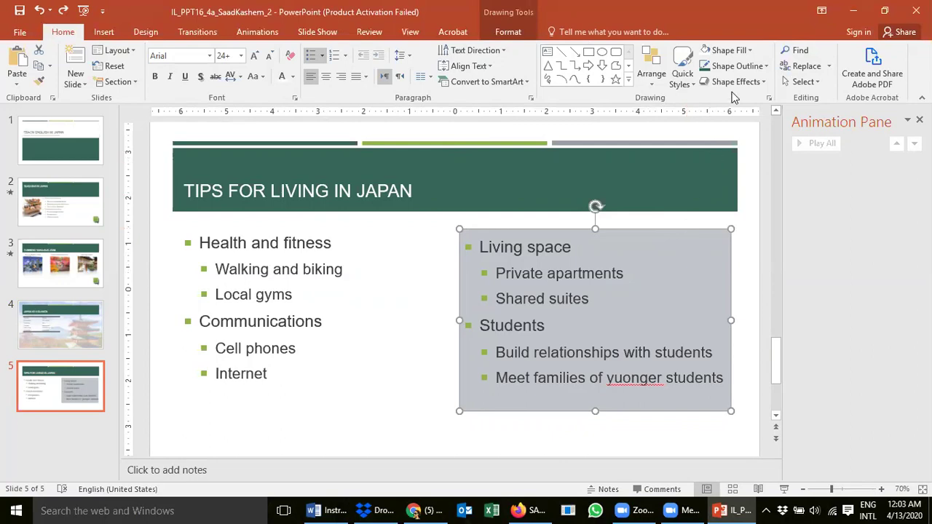
left_click(747, 53)
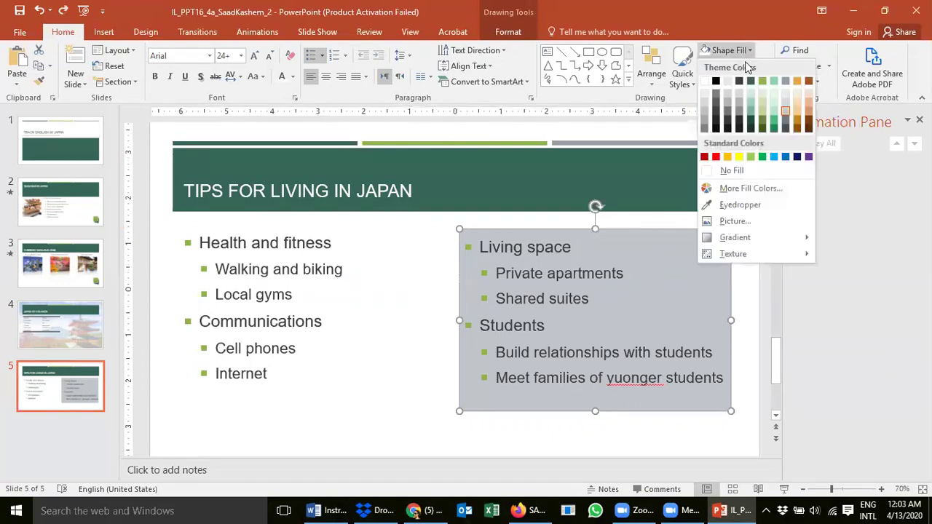
left_click(706, 82)
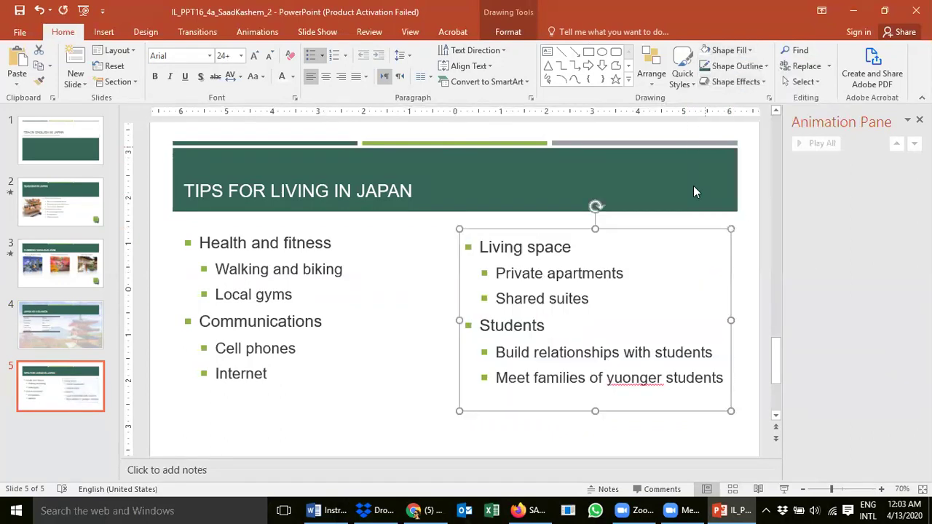
left_click(421, 278)
Check instruction 6c in Word, then set the shape fill of Slide 5's right content placeholder in PowerPoint to No Fill
key("alt+Tab")
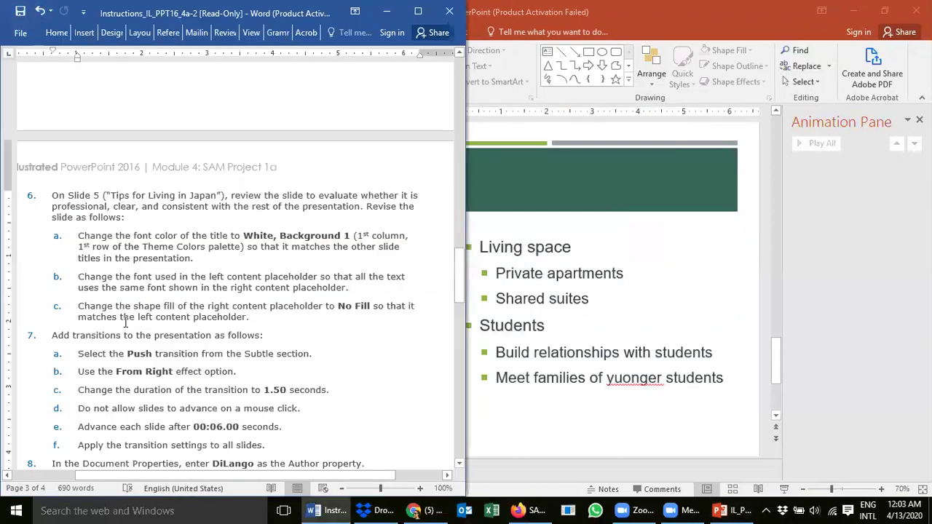
key("alt+Tab")
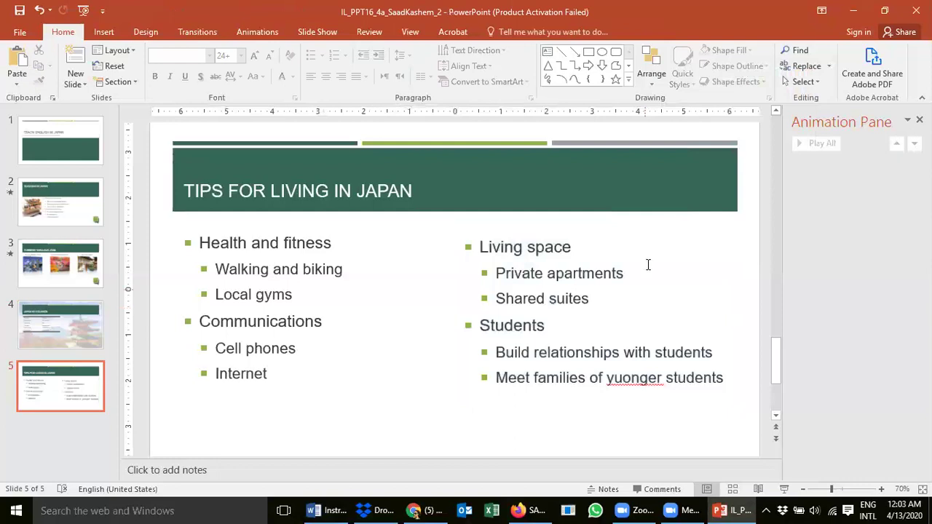
left_click(648, 242)
left_click(655, 231)
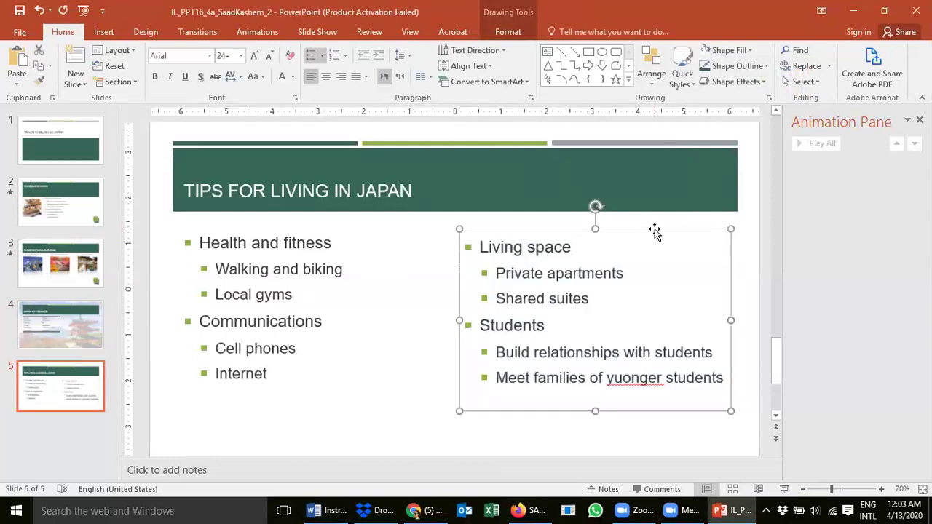
left_click(749, 50)
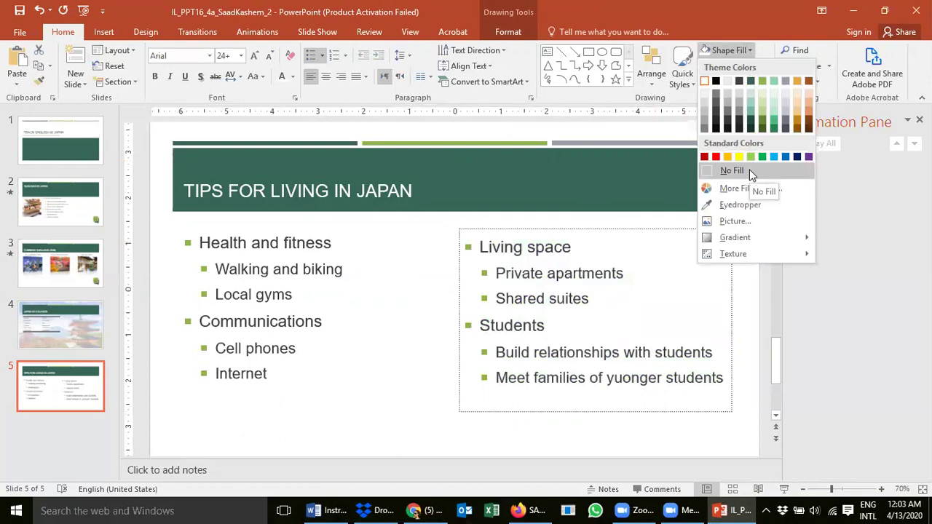
left_click(750, 168)
key("Escape")
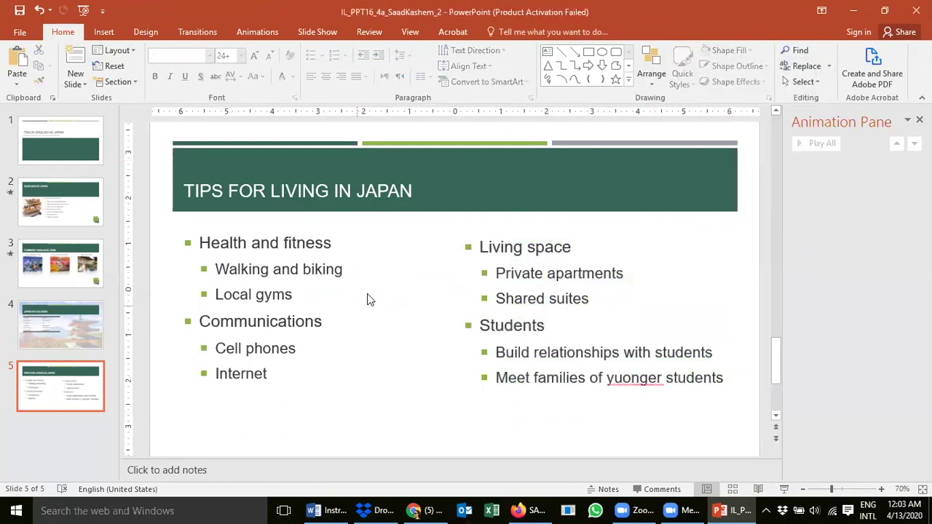
Set the shape fill of Slide 5's left content placeholder to No Fill as well
left_click(304, 249)
left_click(359, 231)
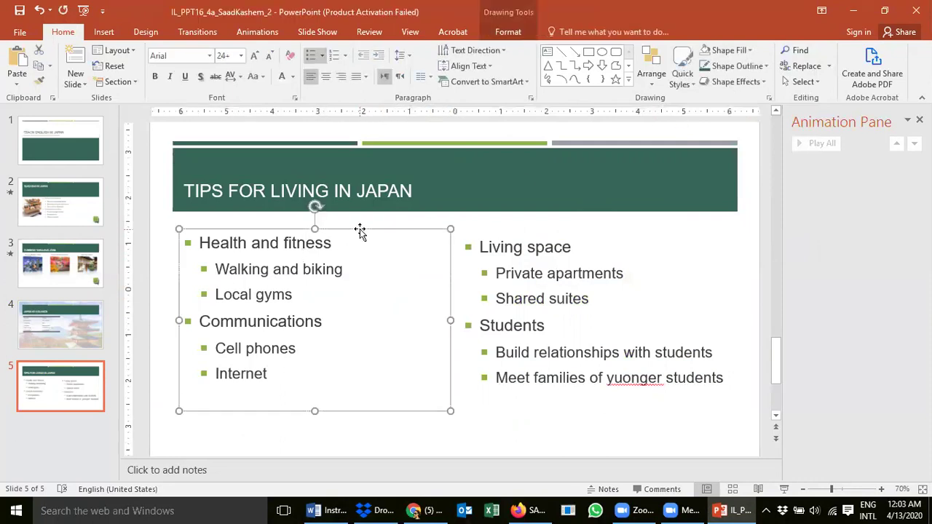
left_click(748, 51)
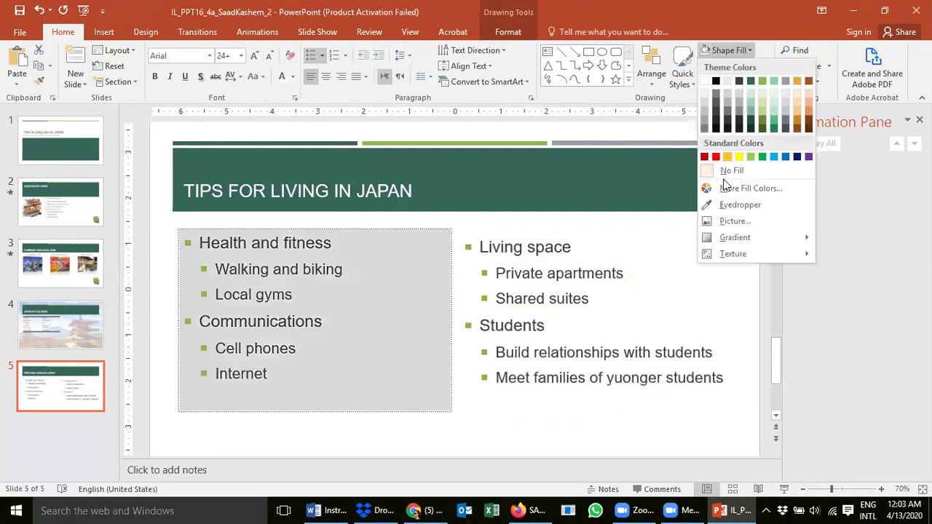
left_click(728, 171)
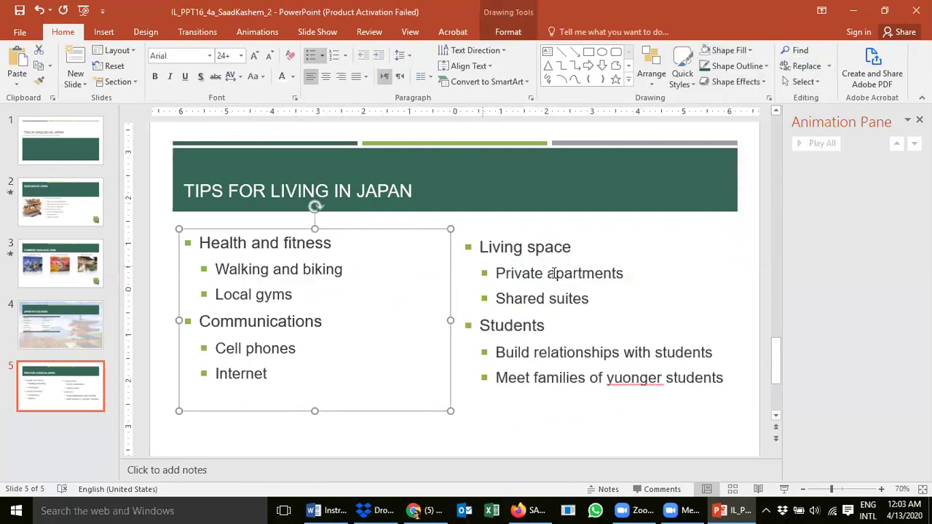
Switch to the Word instructions, review item 7 on transitions, and bold "transition" and "Subtle section" in step 7a
key("alt+Tab")
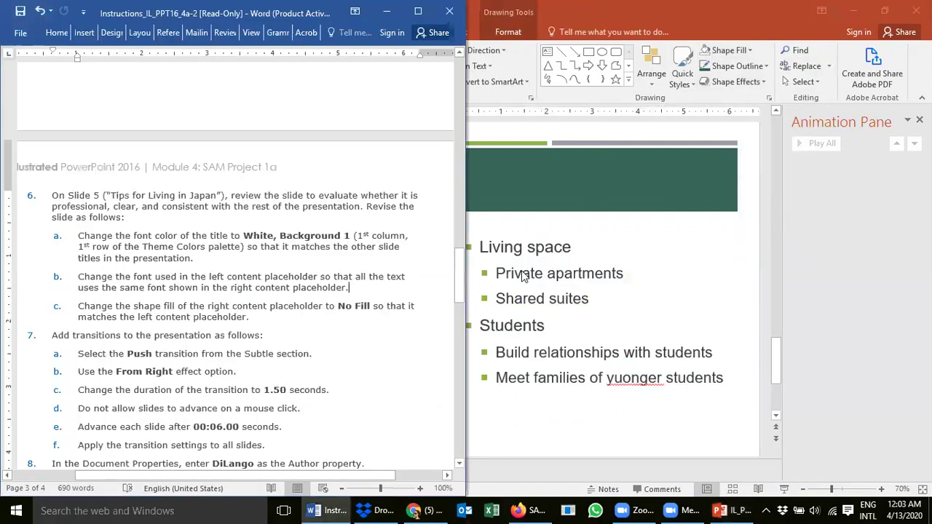
left_click(213, 337)
scroll(209, 296, "down", 2)
scroll(209, 296, "down", 2)
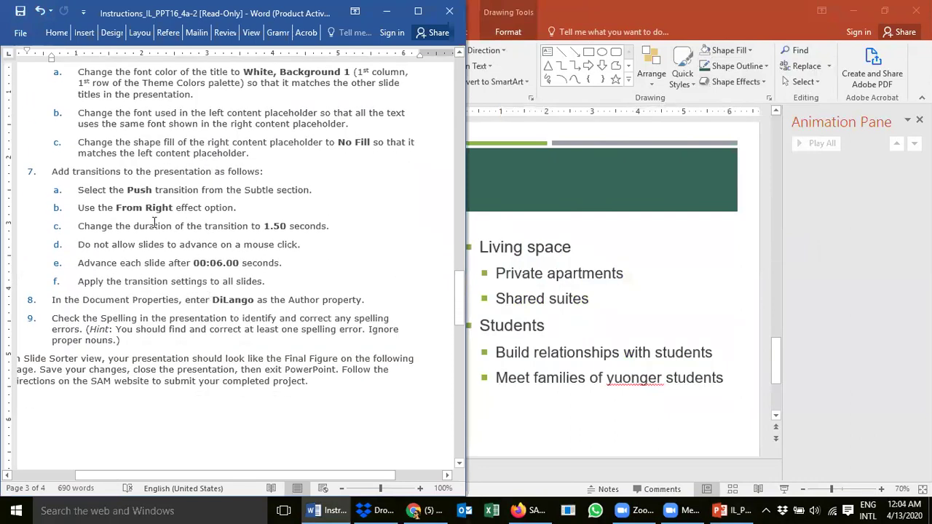
left_click_drag(99, 172, 238, 264)
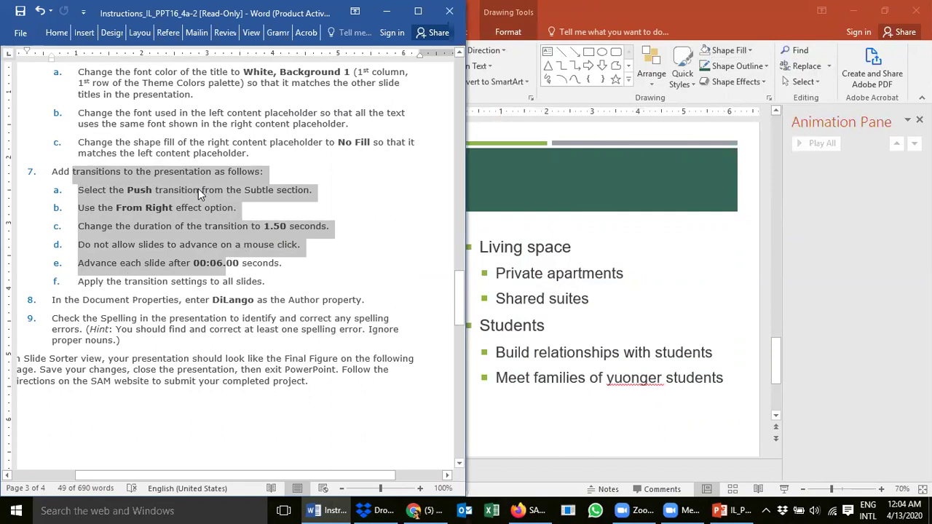
left_click(131, 190)
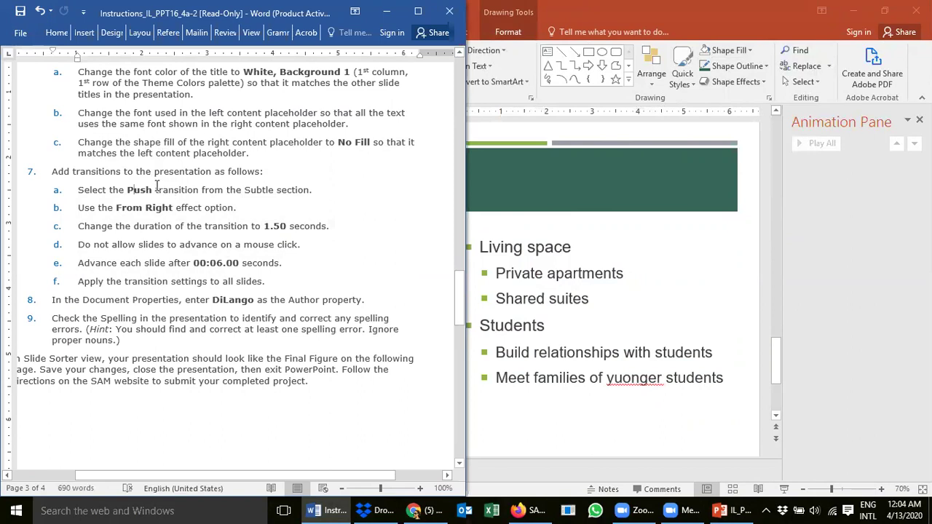
left_click_drag(155, 191, 198, 193)
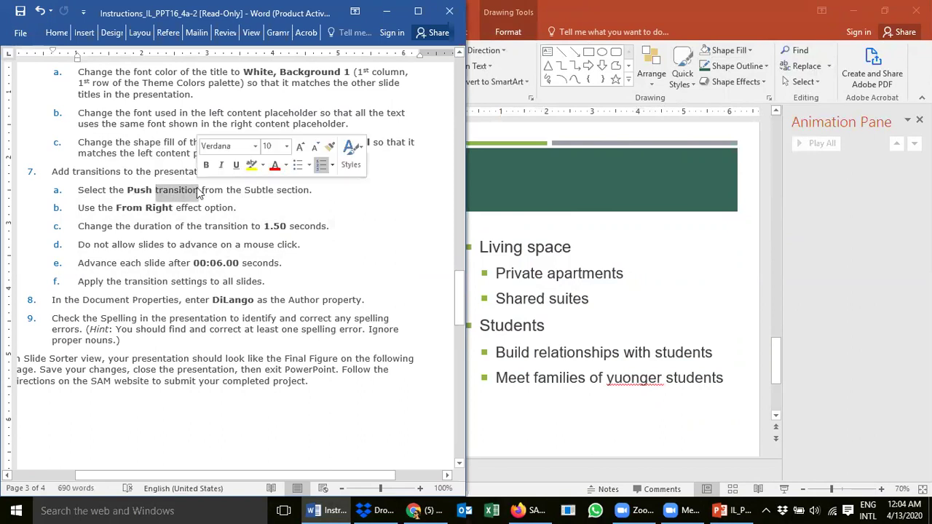
key("ctrl+b")
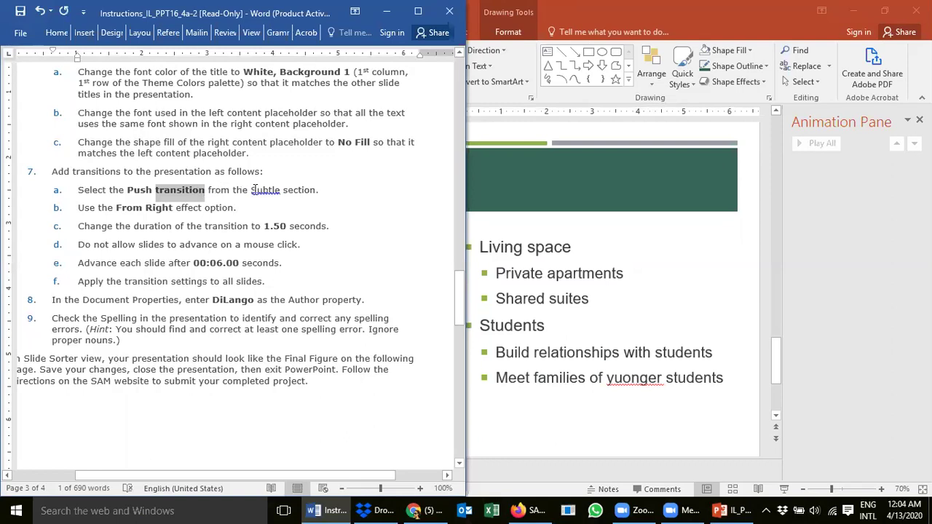
left_click_drag(252, 191, 314, 188)
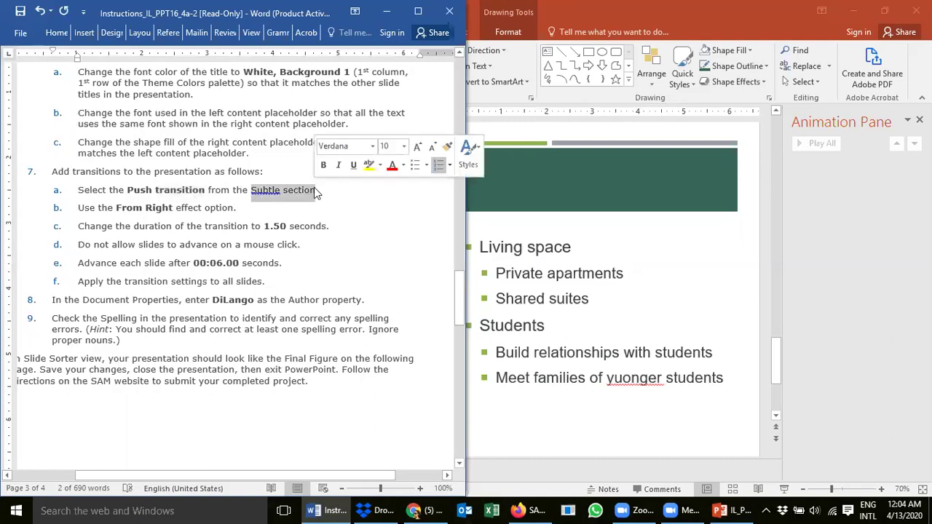
key("ctrl+b")
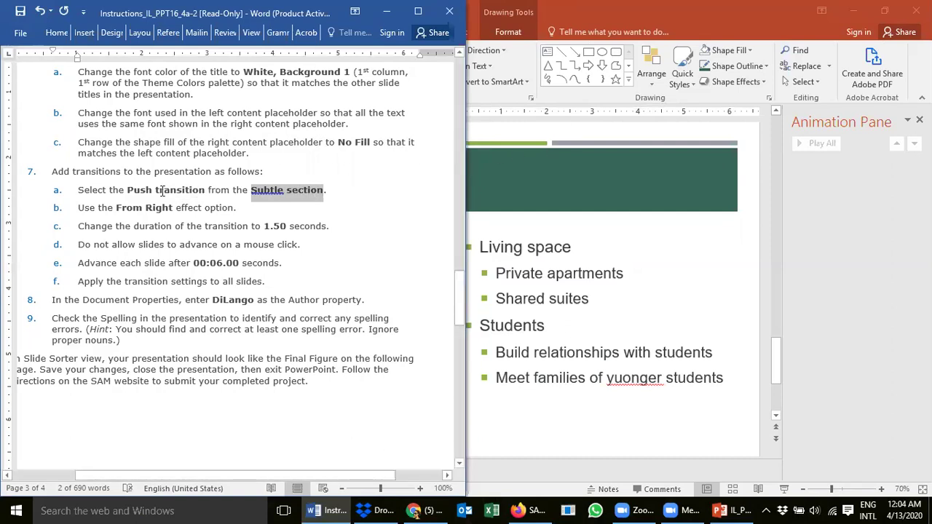
Switch to PowerPoint and apply the Push transition to Slide 5
left_click(581, 128)
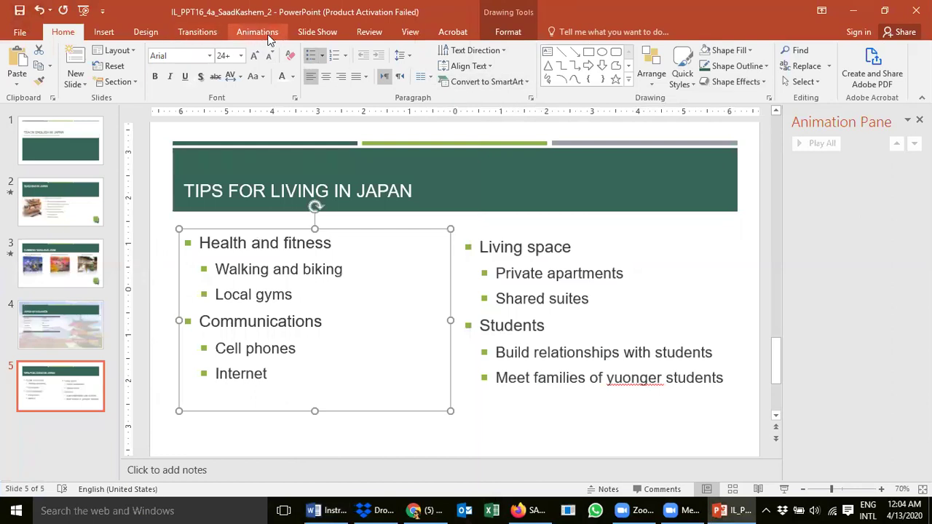
left_click(195, 32)
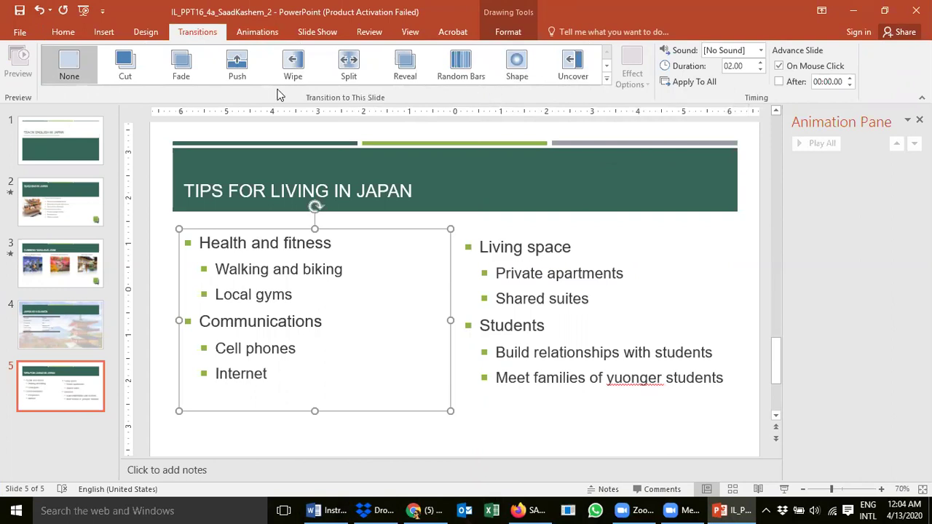
left_click(240, 69)
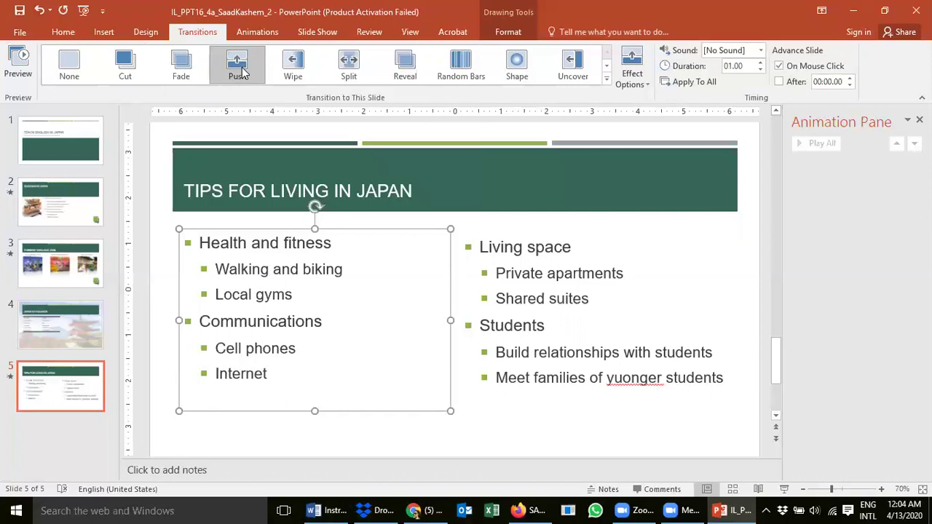
Switch to the Word instructions and bold the words "effect option" in step 7b
key("alt+Tab")
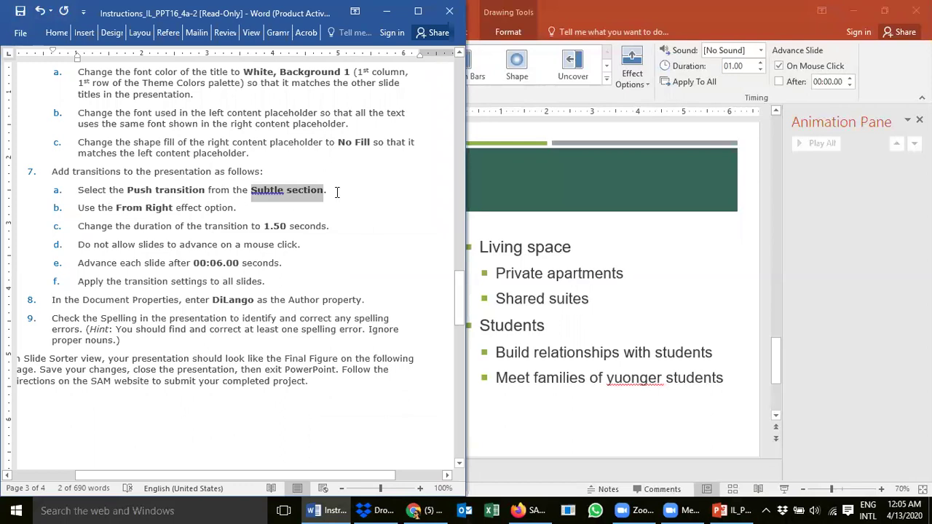
left_click_drag(234, 213, 187, 213)
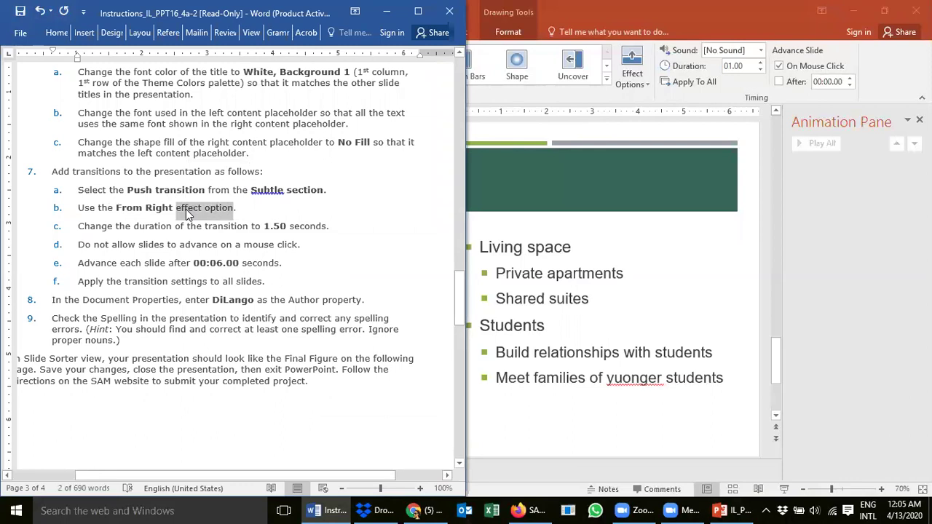
key("ctrl+b")
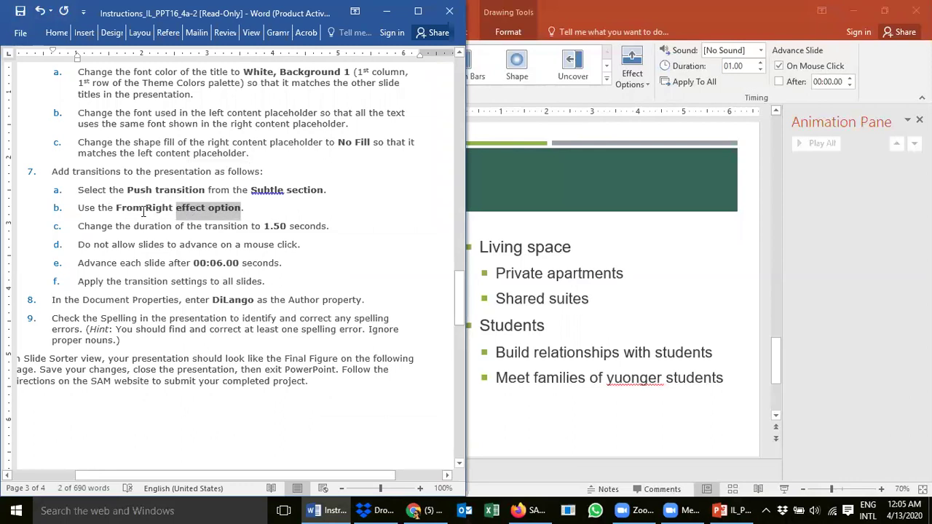
Set the Push transition's effect option to From Right in PowerPoint, then return to the Word instructions
left_click(632, 73)
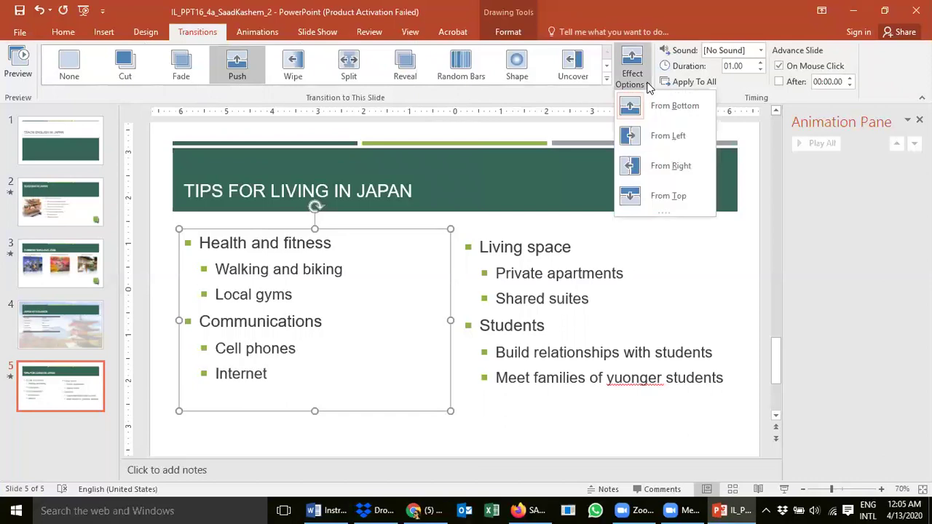
left_click(659, 167)
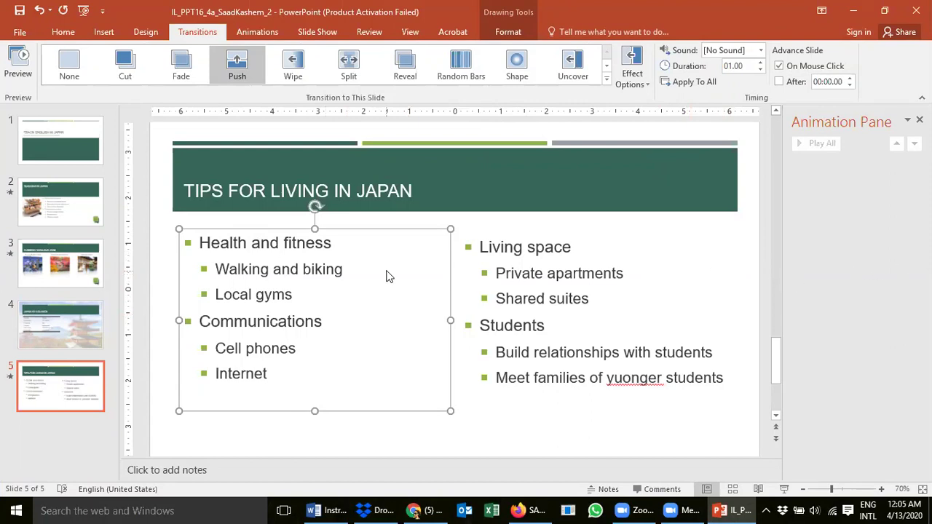
key("alt+Tab")
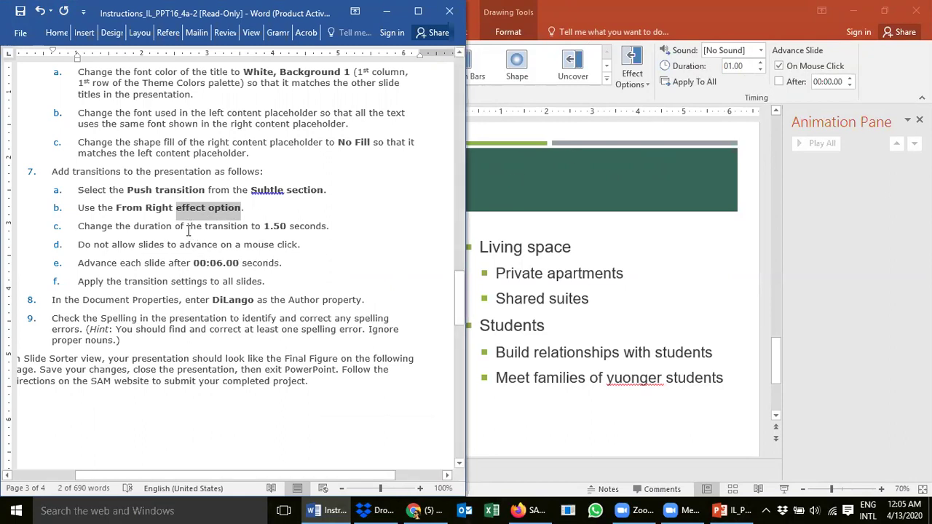
Set the Push transition's duration to 1.50 seconds in PowerPoint and return to the Word instructions
left_click(761, 64)
left_click(761, 63)
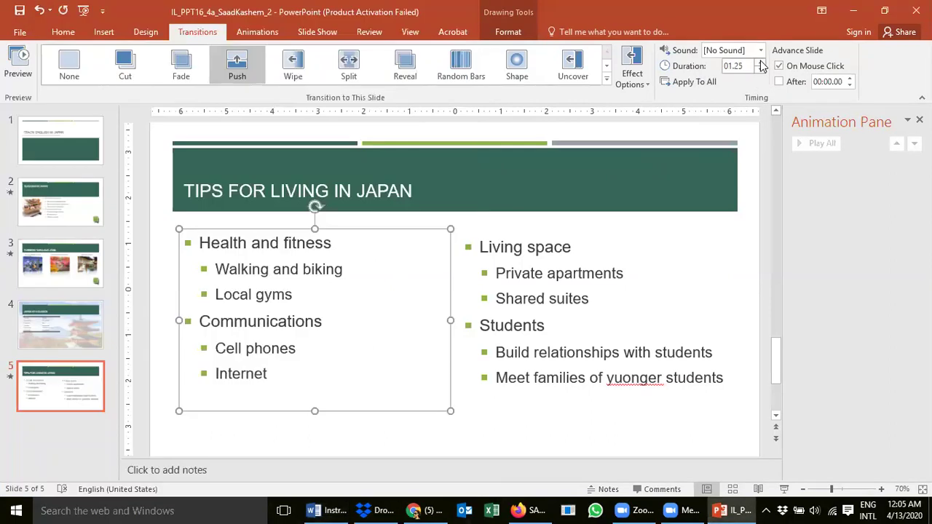
left_click(761, 63)
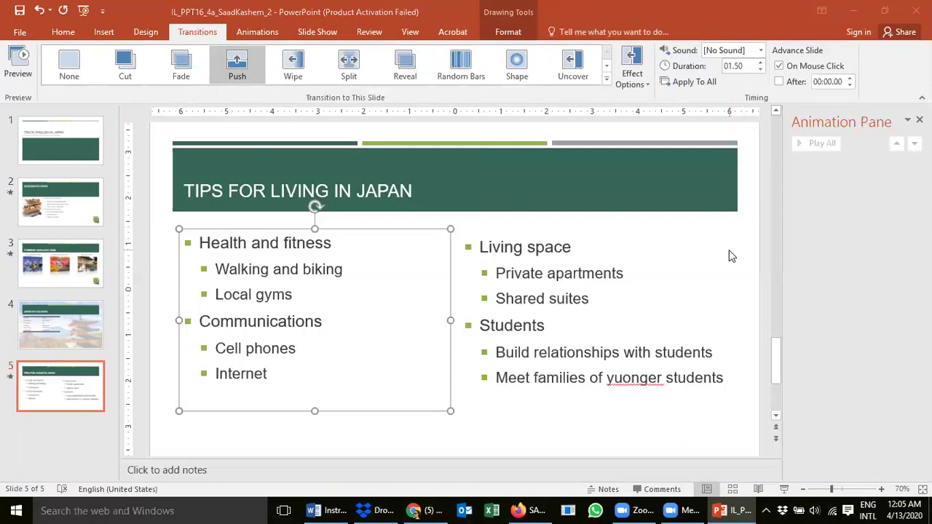
key("alt+Tab")
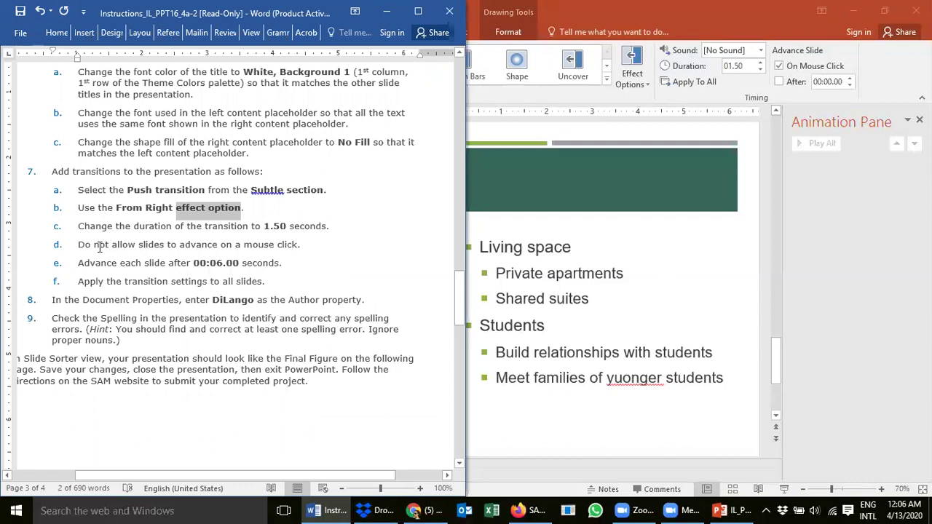
Turn off advancing on a mouse click for Slide 5 in PowerPoint, checking it against step 7d of the Word instructions
left_click(778, 67)
left_click(778, 66)
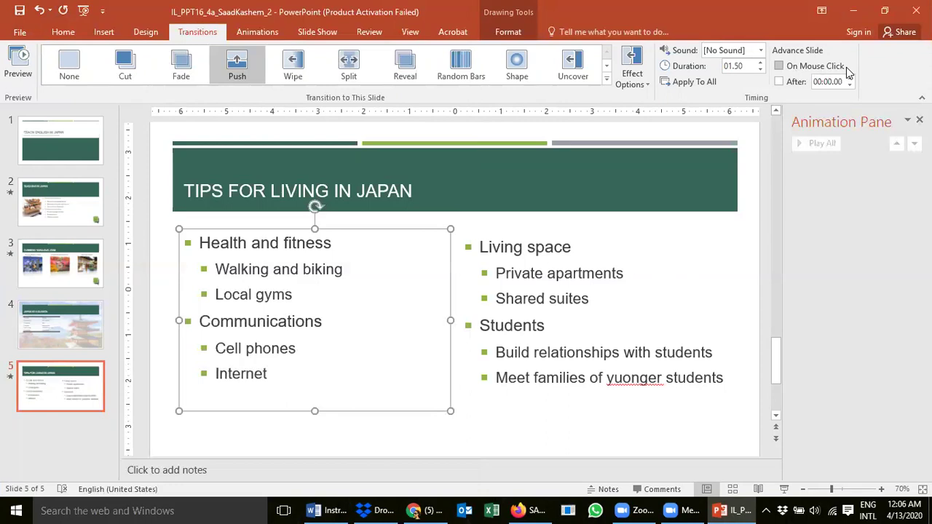
key("alt+Tab")
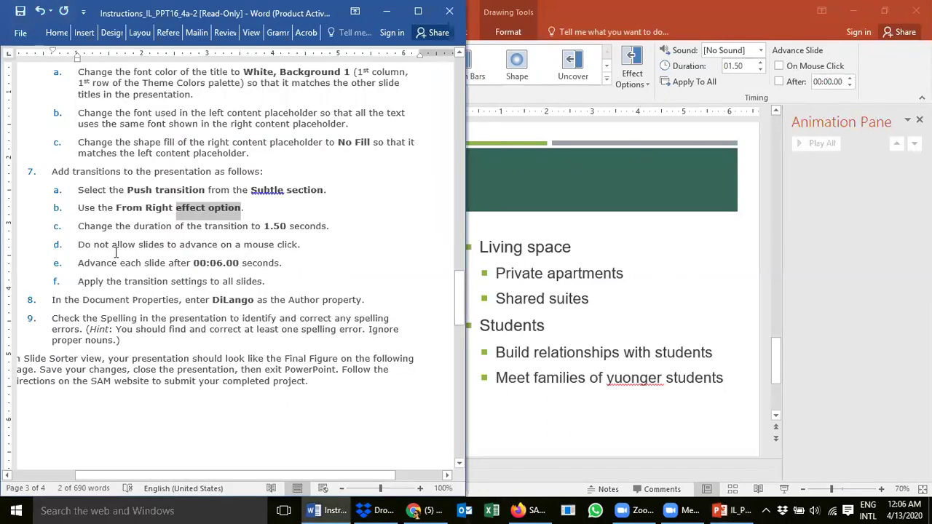
left_click_drag(107, 250, 137, 249)
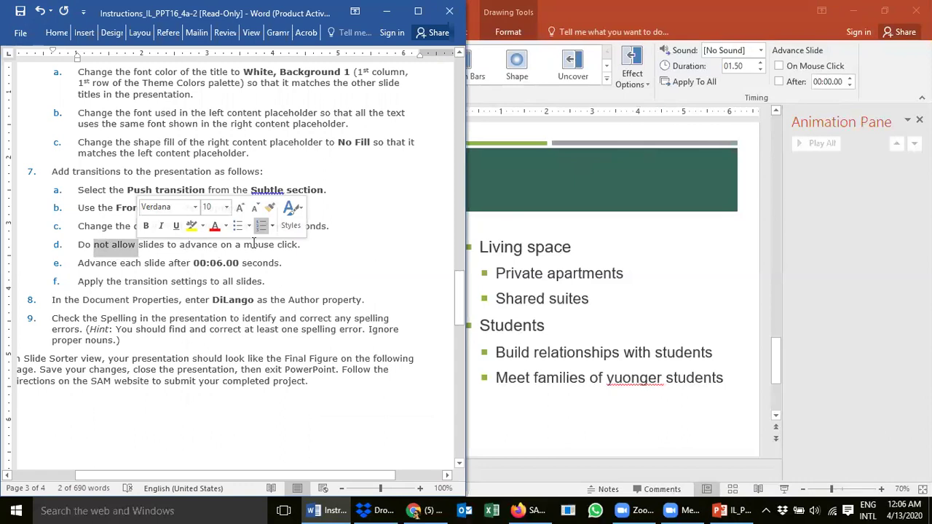
left_click(779, 66)
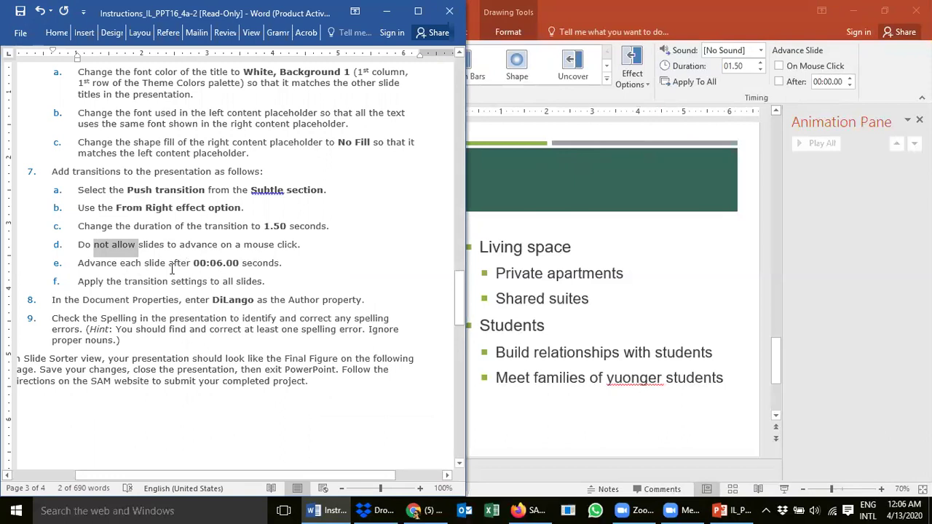
Following steps 7e and 7f, set Slide 5 to advance automatically after 00:06.00 and apply the transition settings to all slides in PowerPoint
left_click_drag(172, 266, 187, 266)
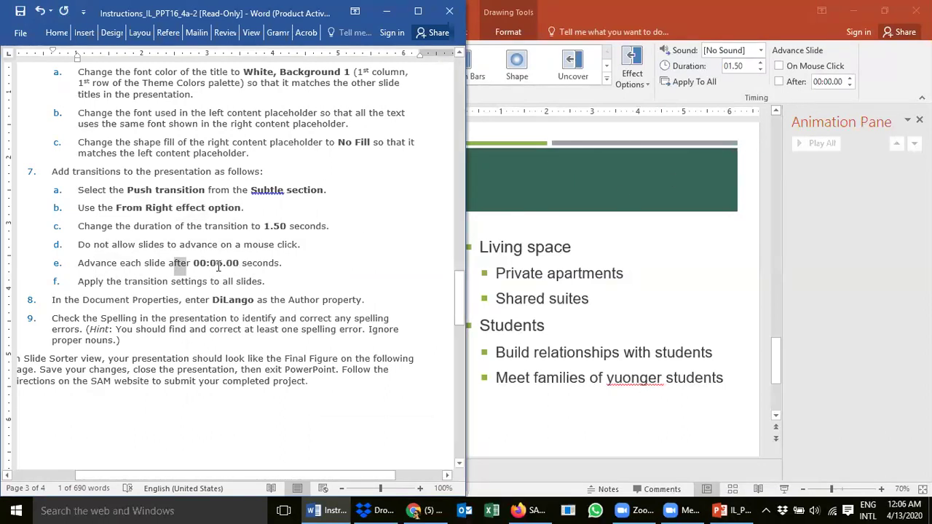
left_click(852, 82)
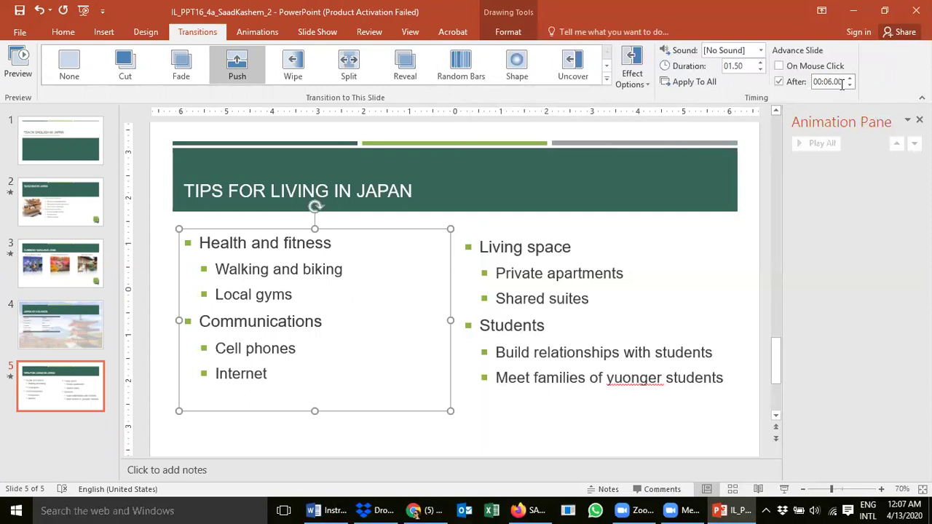
key("alt+Tab")
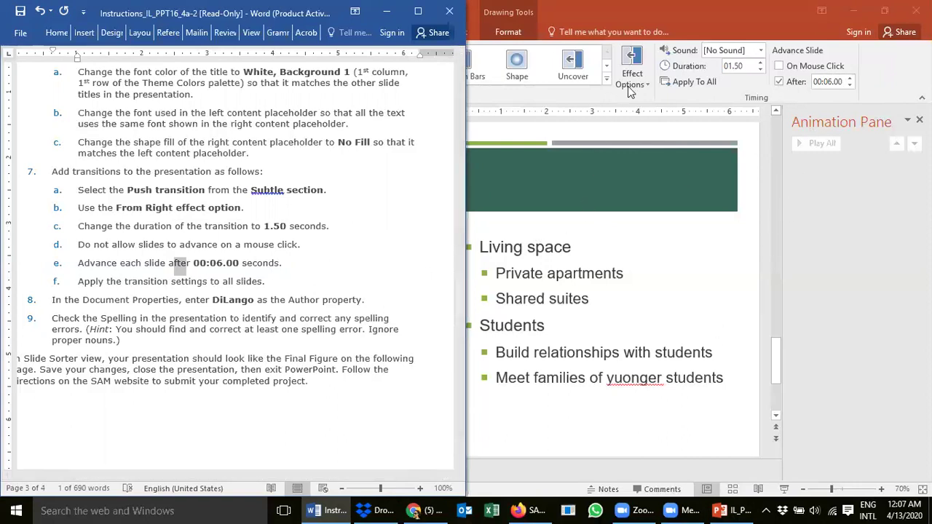
left_click(756, 250)
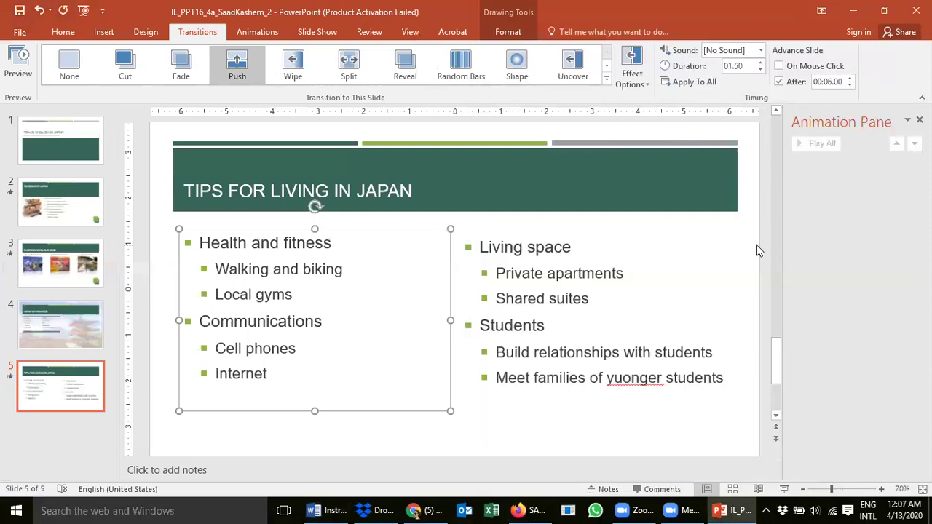
left_click(710, 83)
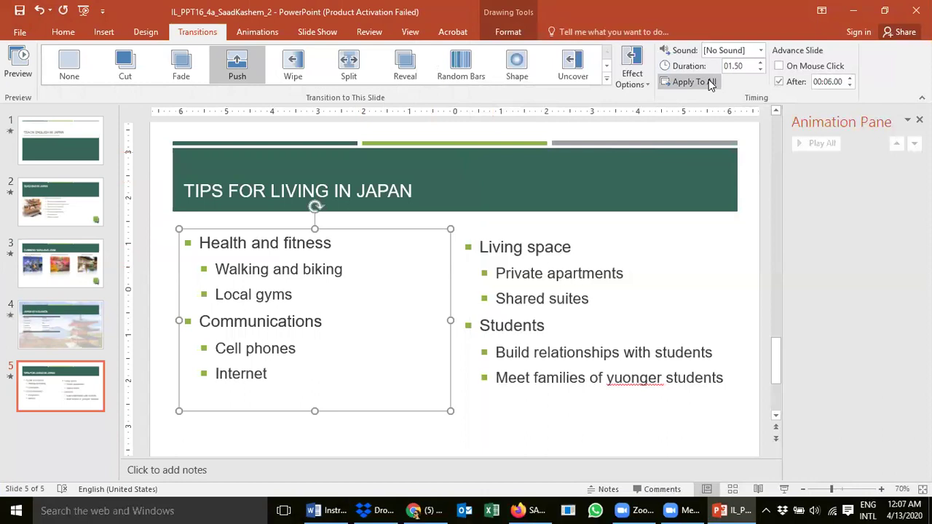
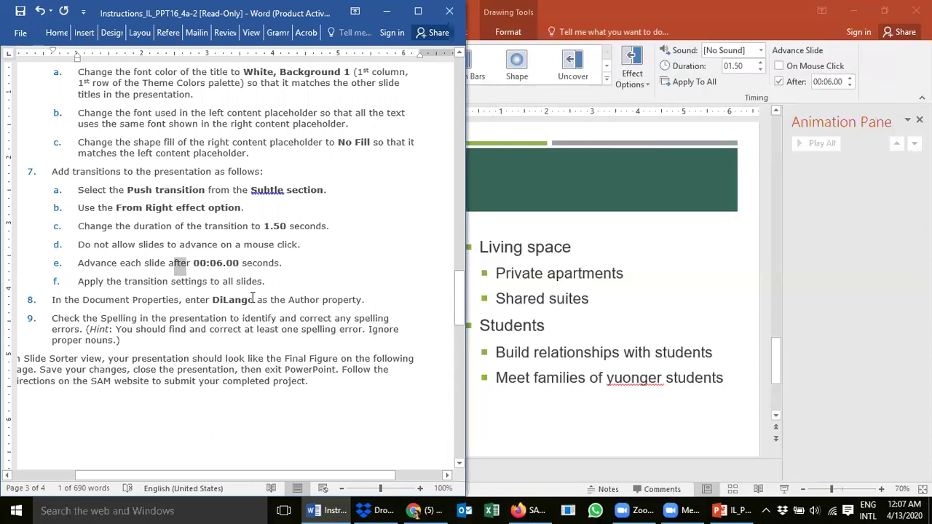
Copy "DiLango" from item 8 of the Word instructions and open the presentation's document information in PowerPoint
left_click_drag(253, 300, 212, 301)
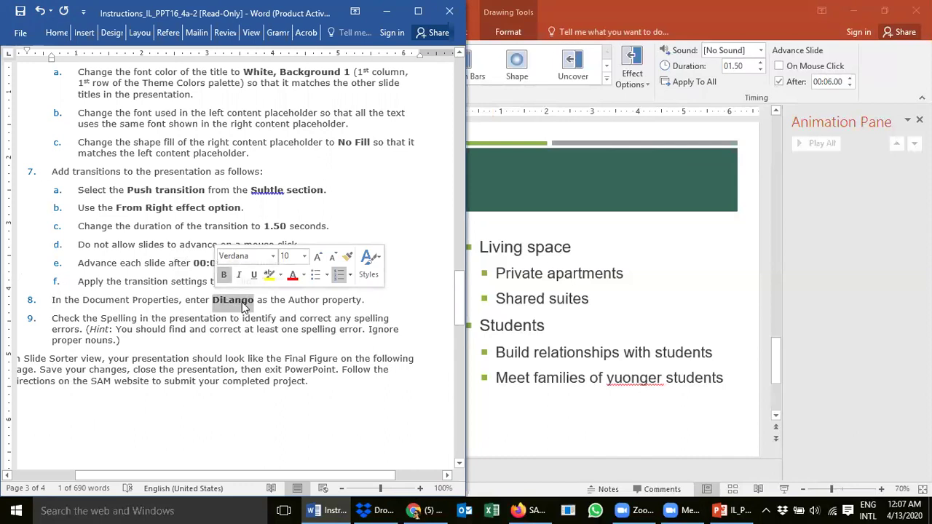
key("ctrl+c")
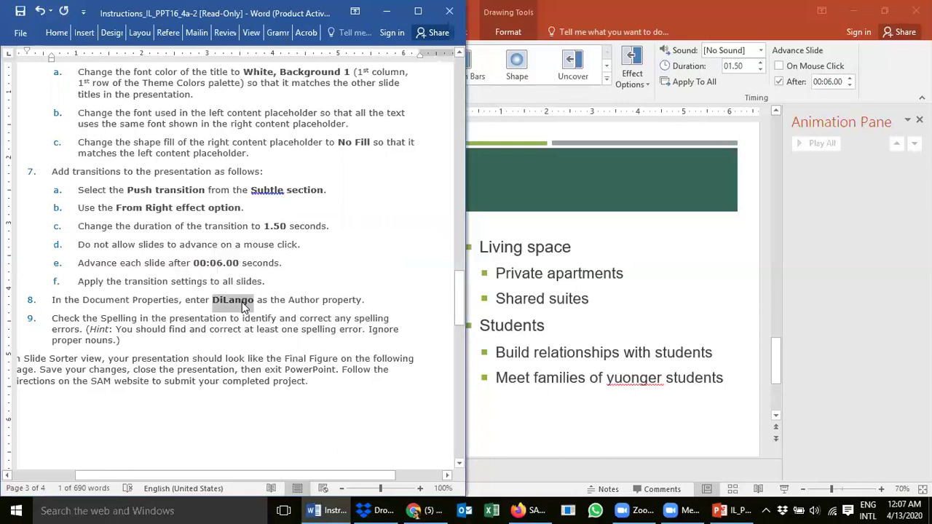
key("alt+Tab")
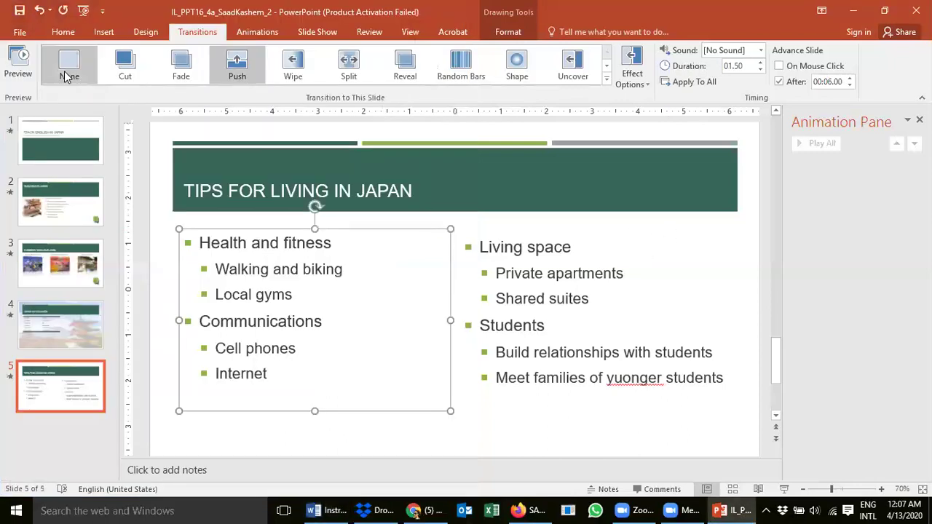
left_click(19, 32)
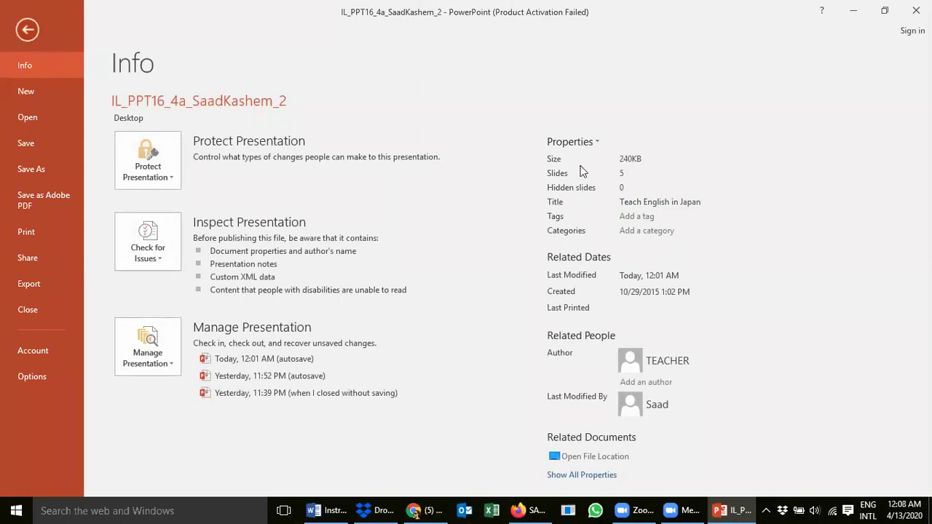
mouse_move(674, 358)
left_click(650, 355)
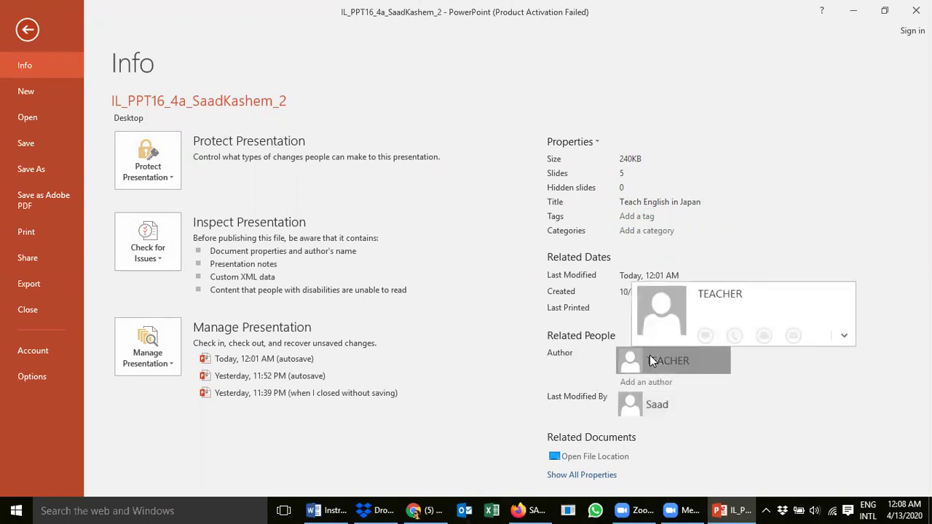
left_click(707, 362)
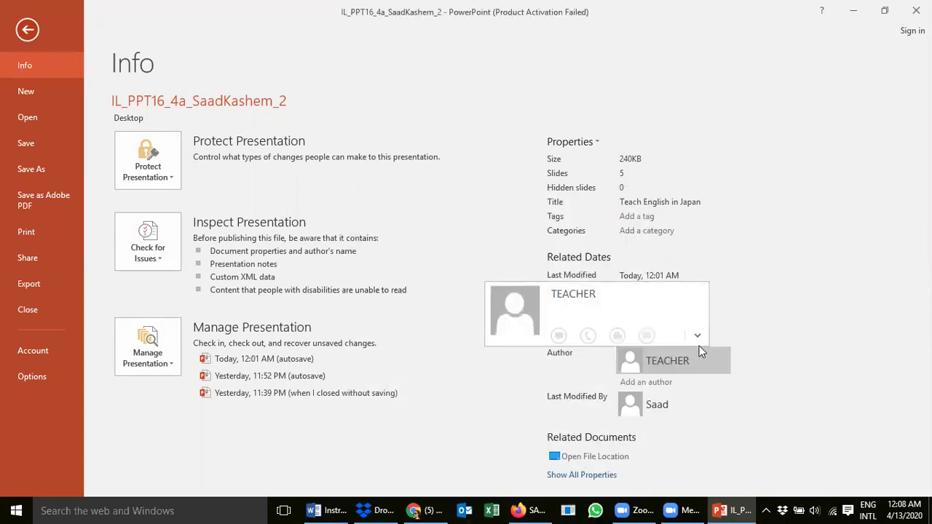
left_click(697, 336)
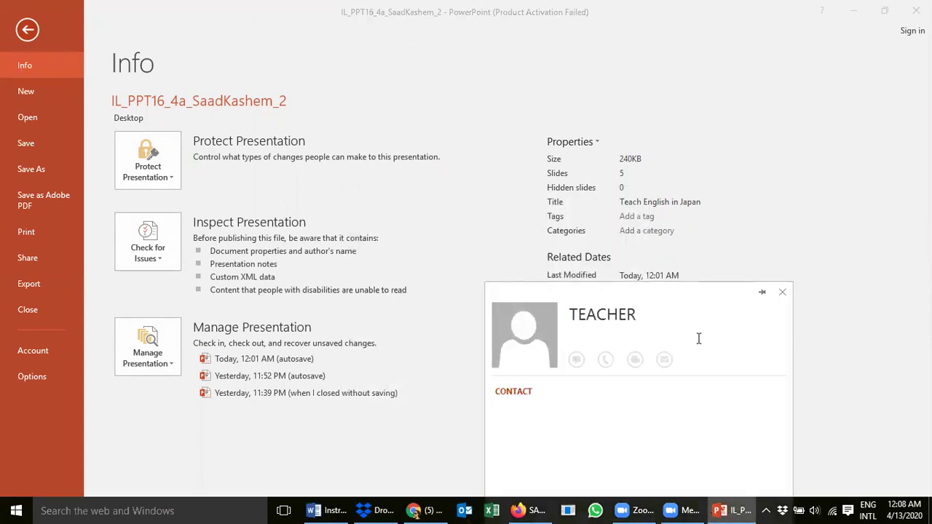
left_click(782, 293)
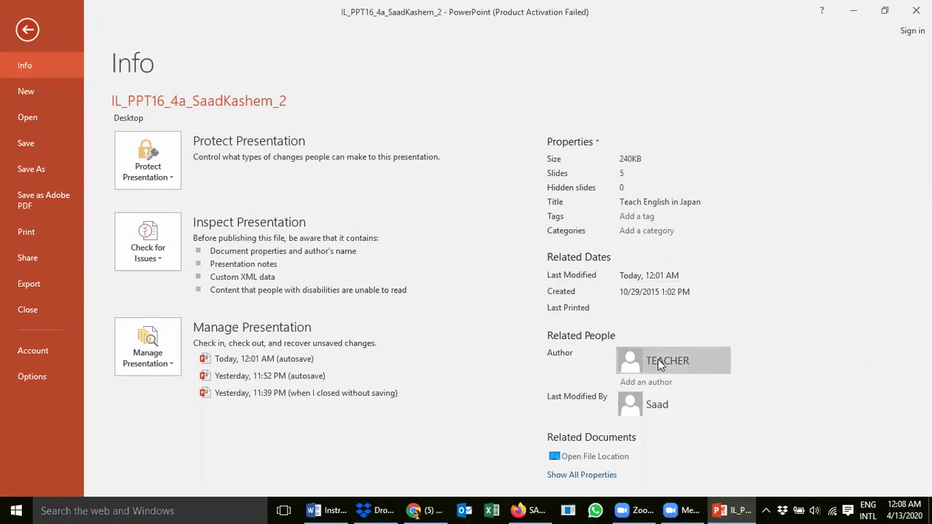
mouse_move(660, 364)
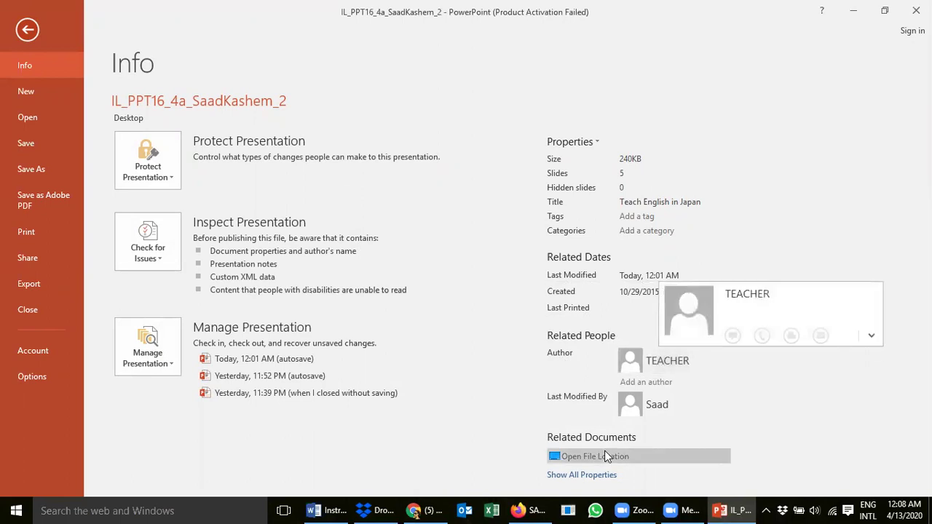
Show all document properties and add DiLango as an author of the presentation
left_click(596, 479)
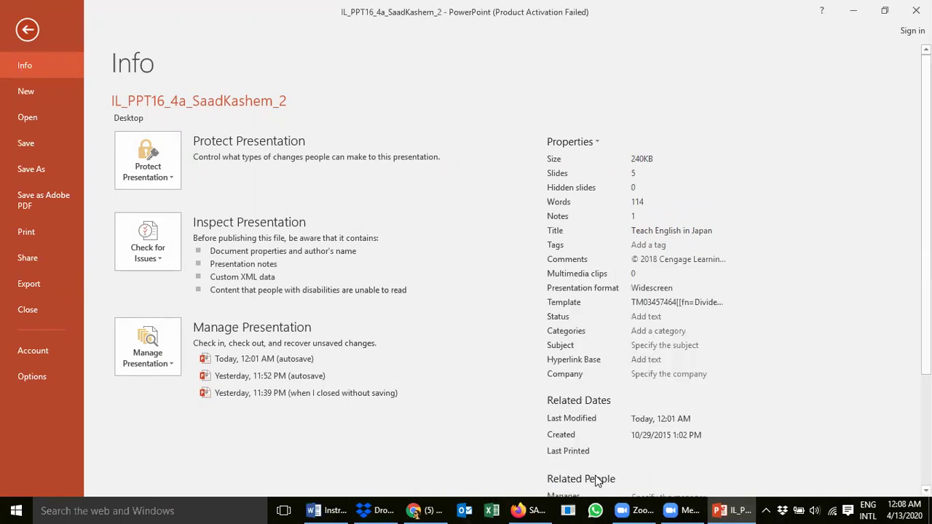
scroll(623, 421, "down", 3)
scroll(622, 418, "down", 2)
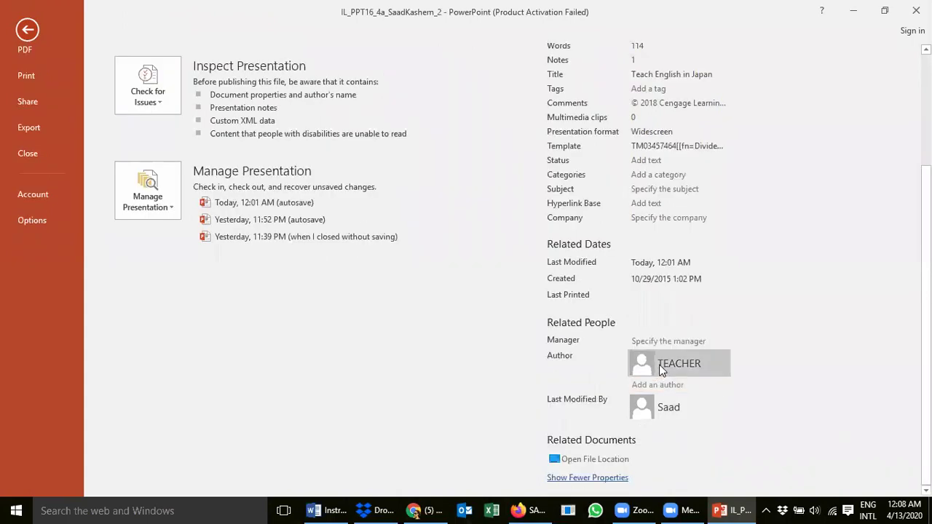
left_click(657, 386)
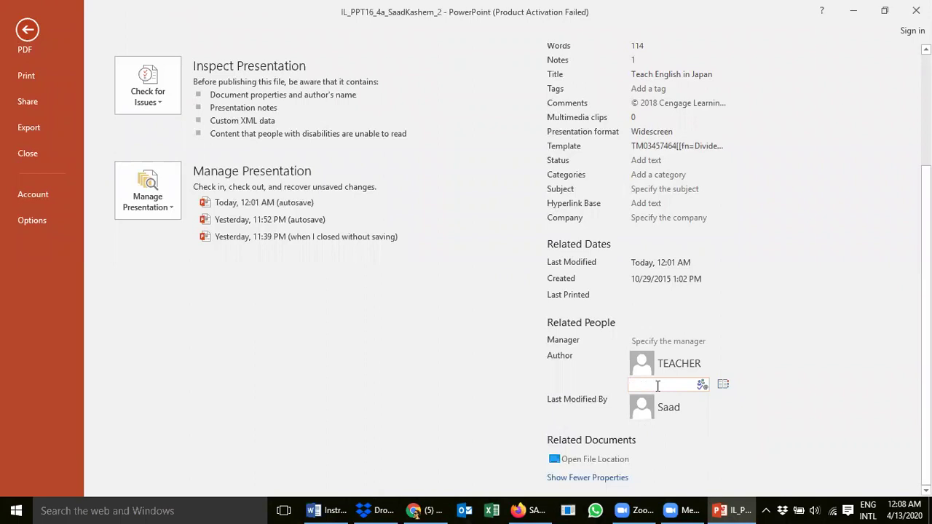
type("DiLango")
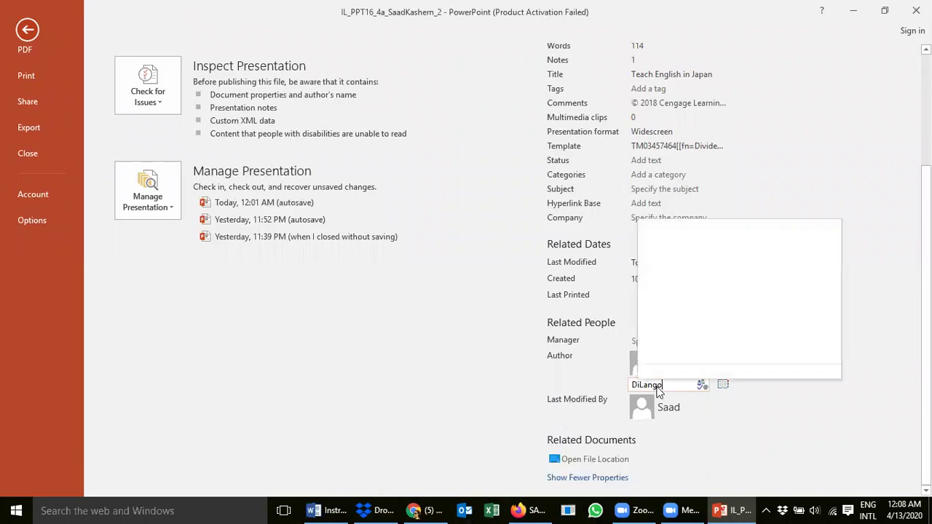
left_click(735, 389)
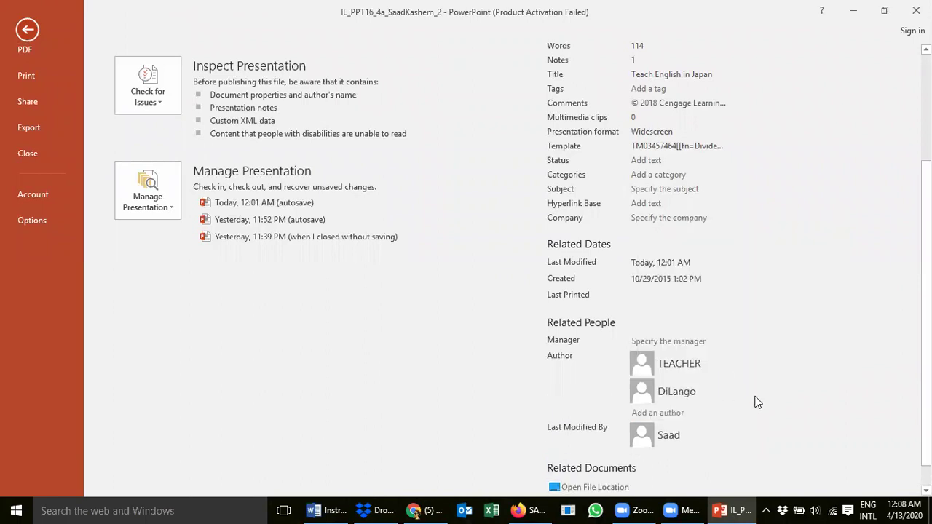
mouse_move(699, 365)
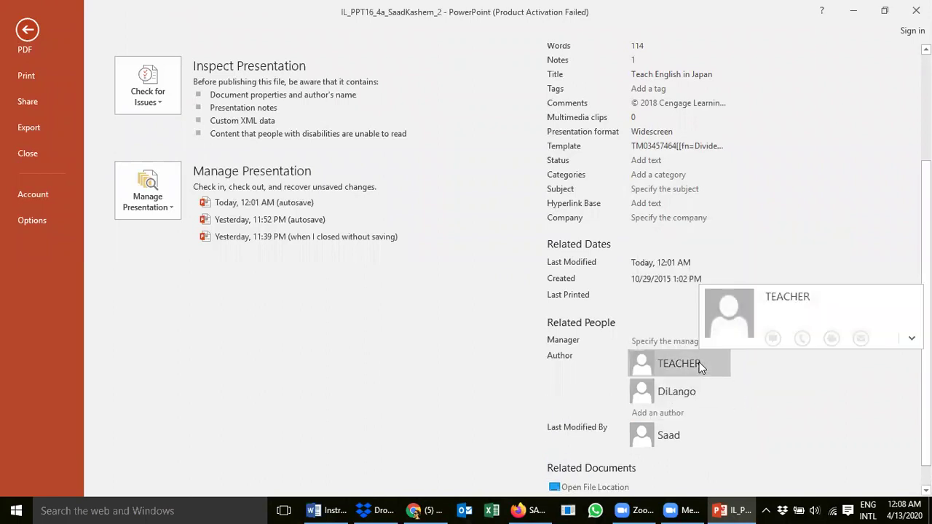
left_click(912, 338)
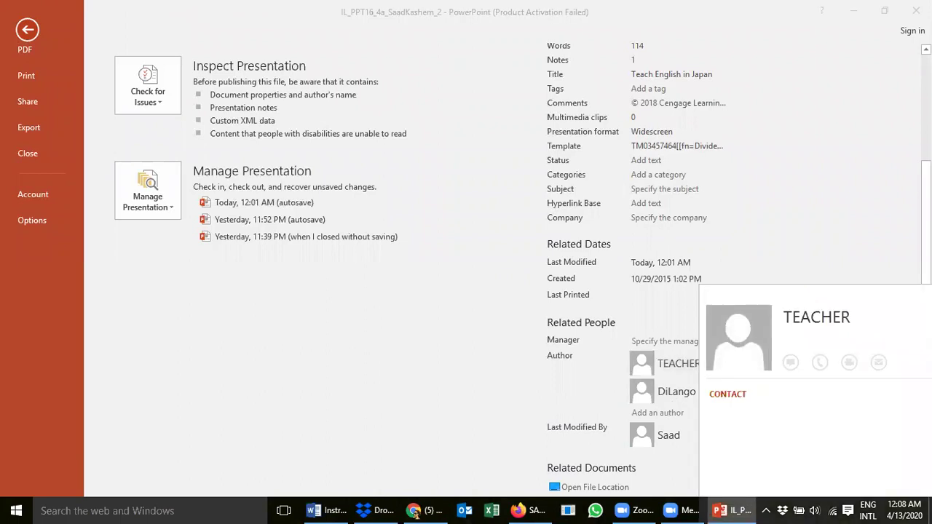
left_click(850, 256)
mouse_move(688, 394)
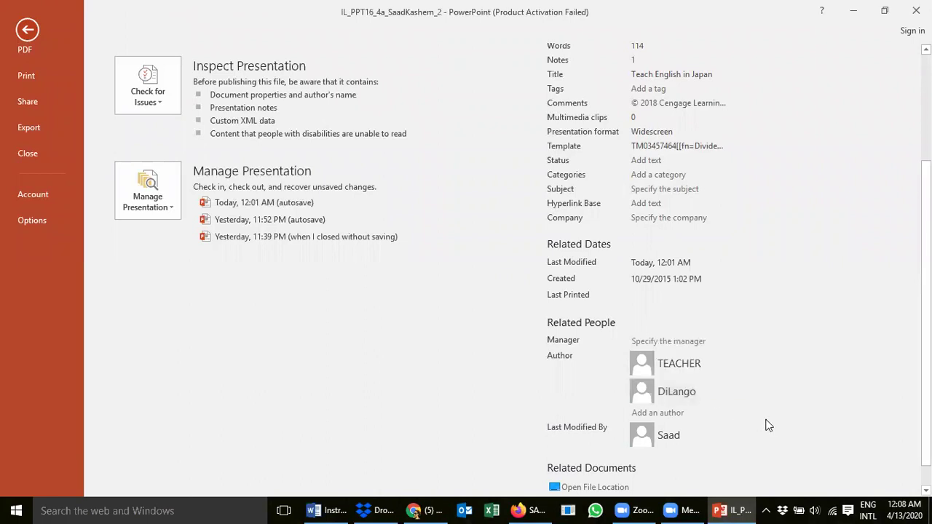
Check item 9 in the Word instructions and return to the PowerPoint slides with the proofing tools open for a spelling check
key("alt+Tab")
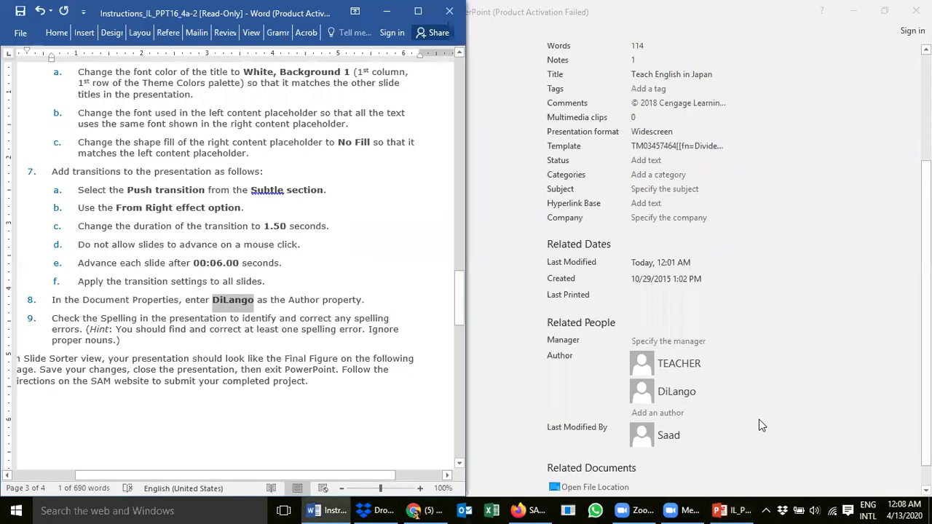
left_click(104, 321)
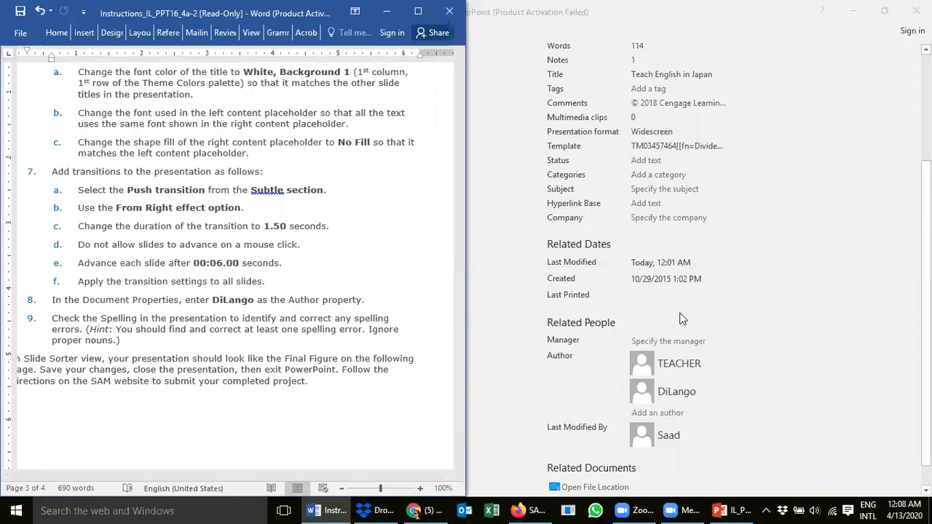
left_click(767, 324)
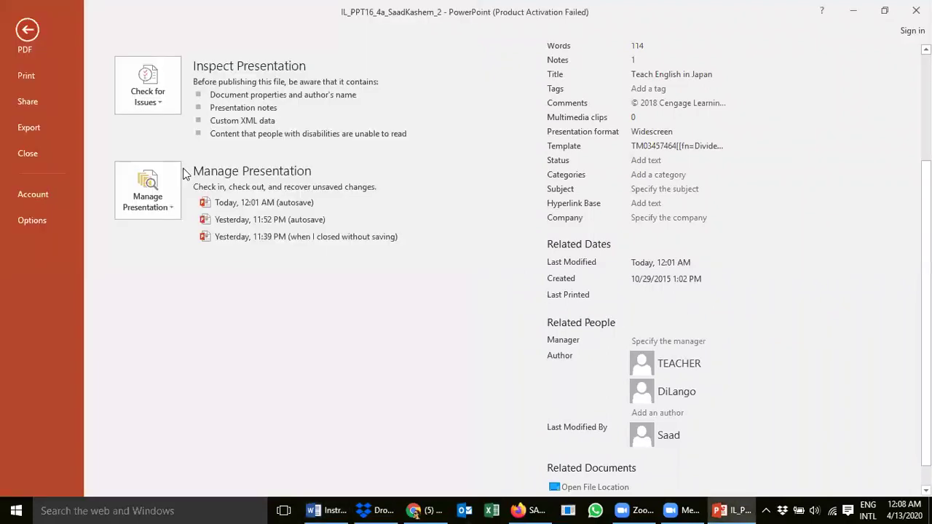
left_click(28, 30)
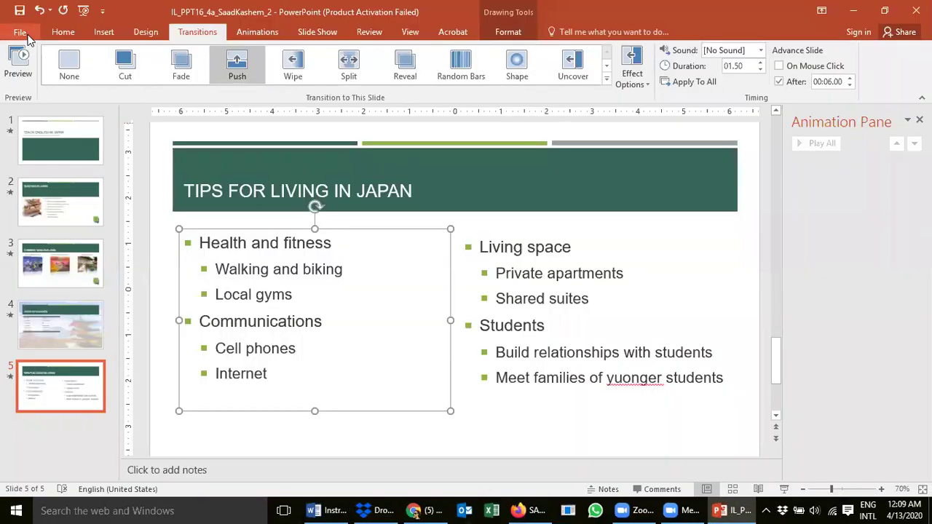
left_click(376, 34)
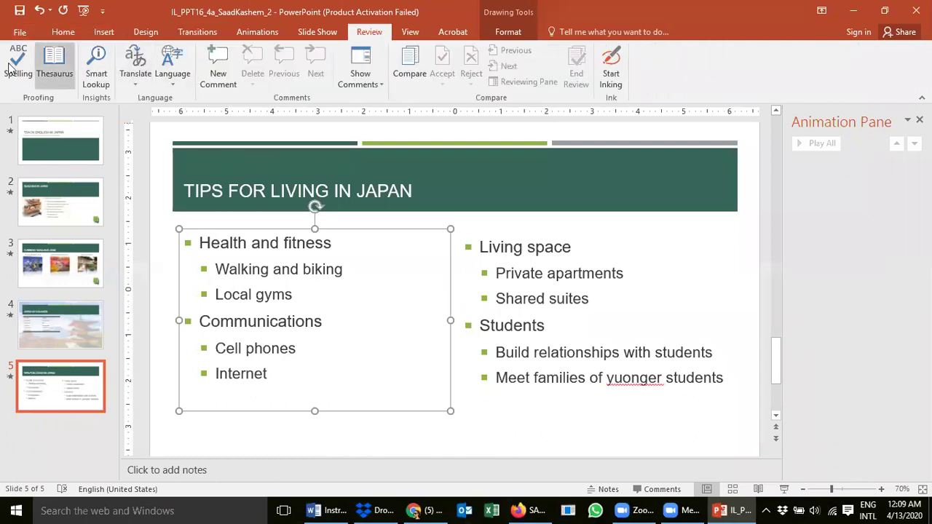